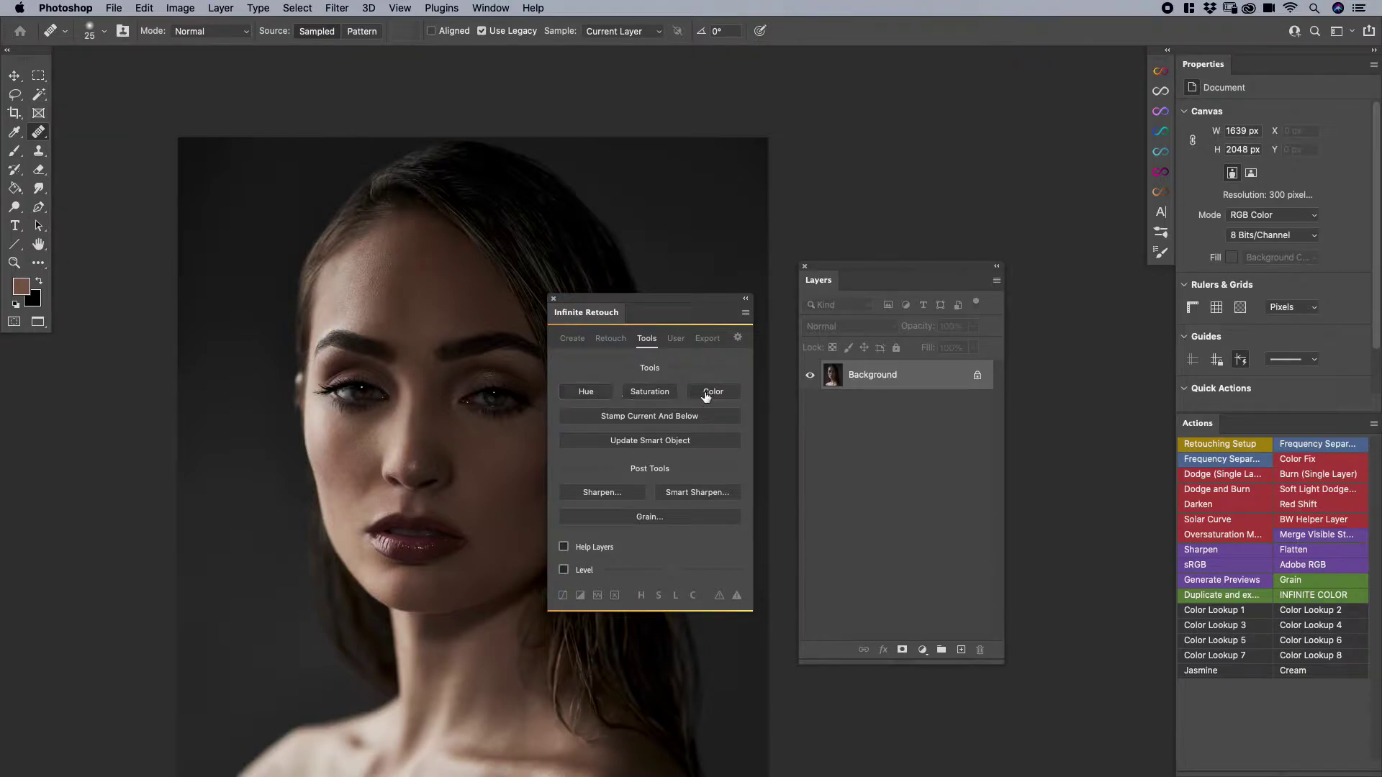
- Add Hue, Saturation and Color layers to a Color Correction group from the Infinite Retouch Tools tab
click(596, 397)
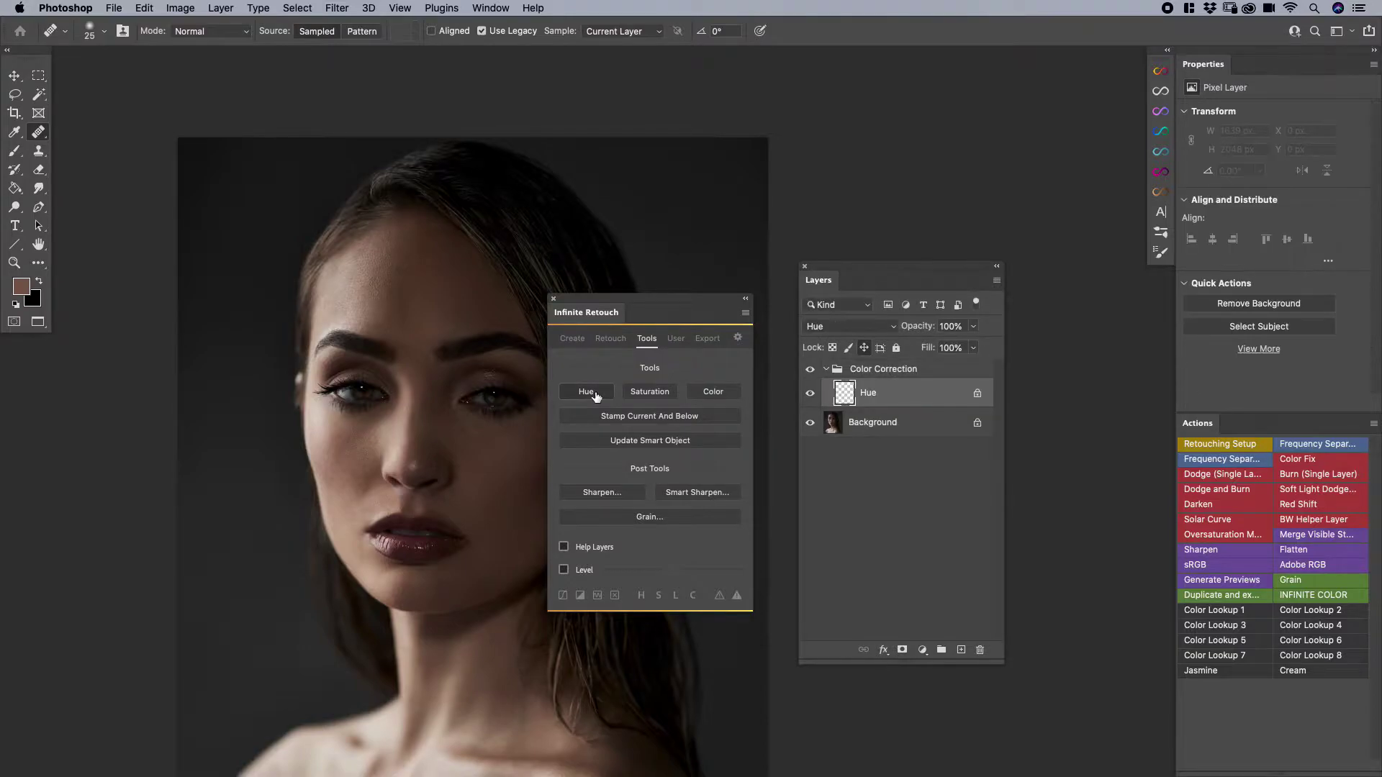
click(660, 396)
click(713, 394)
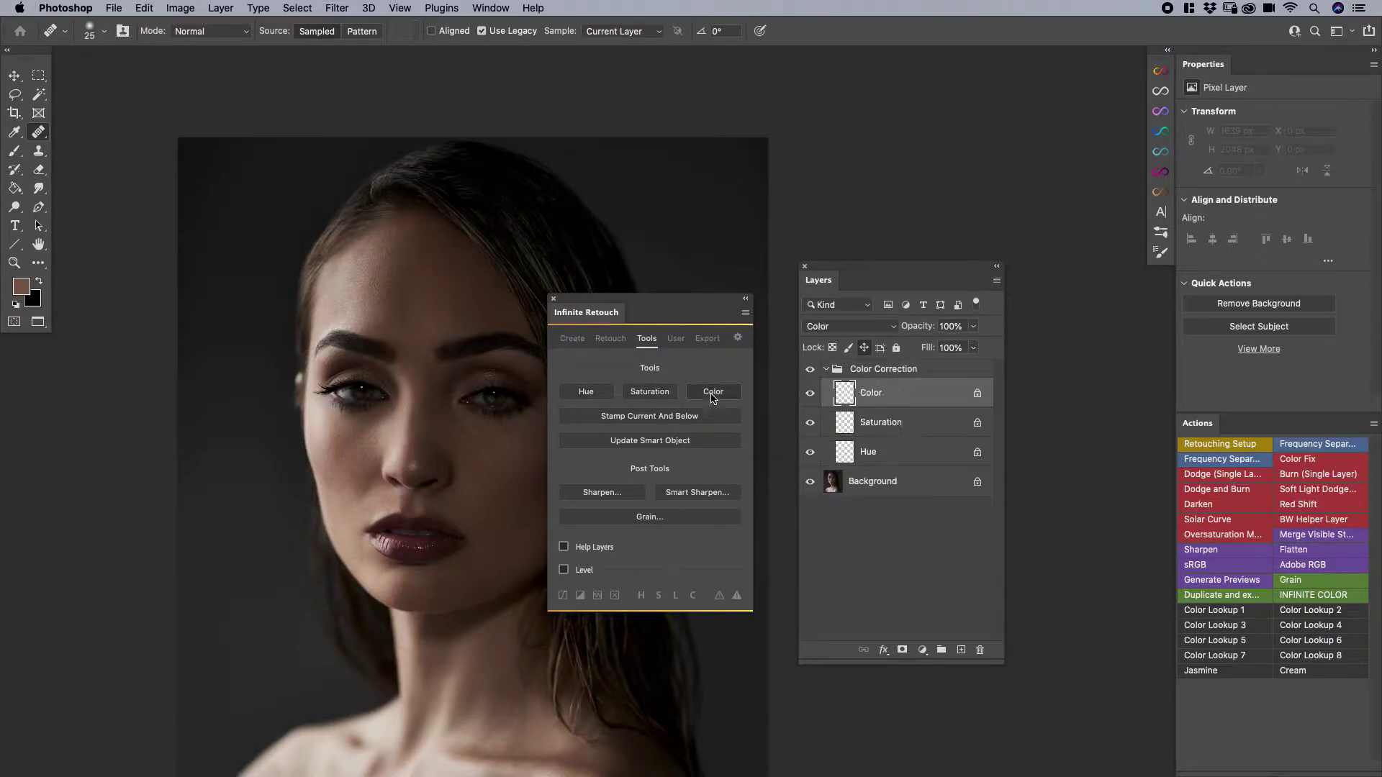
- Select the Hue, Saturation and Color layers and the Color Correction group in turn to check them
click(856, 452)
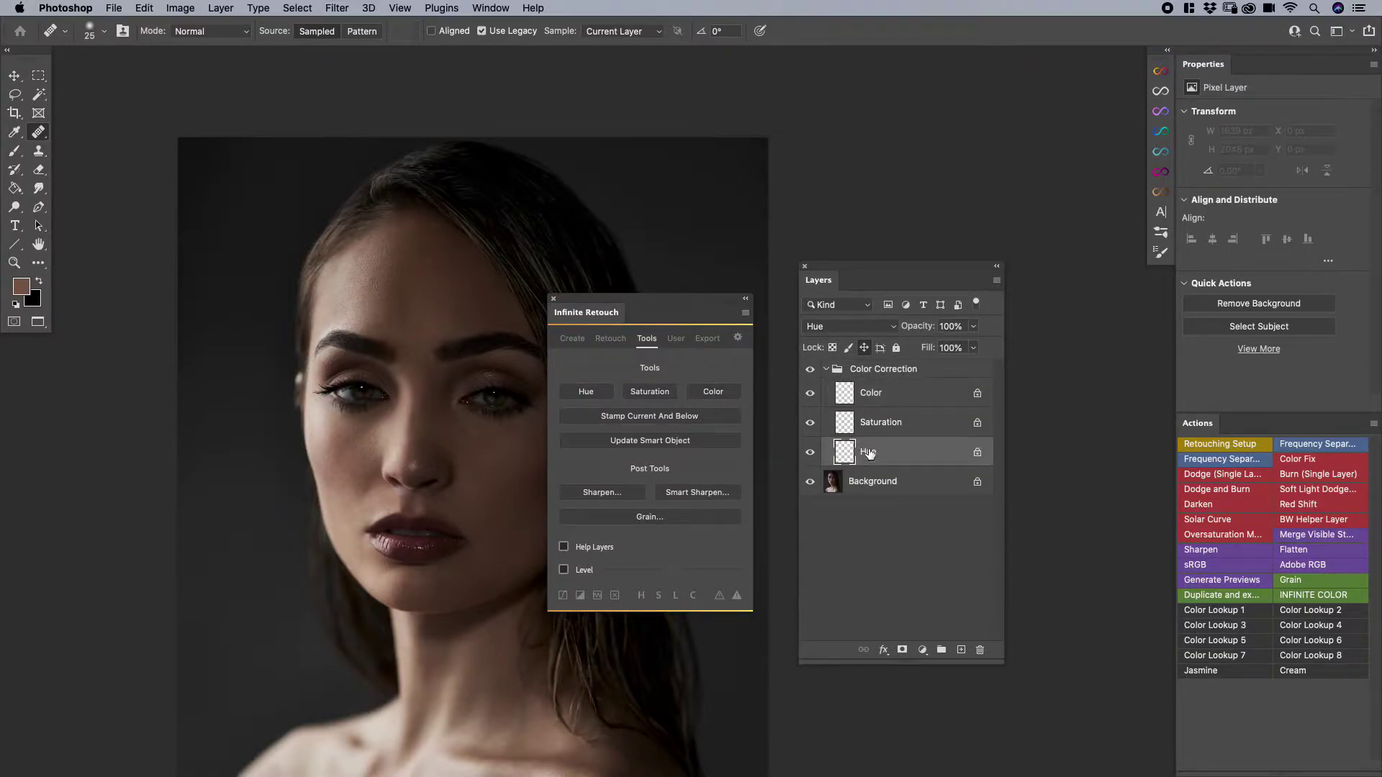
click(871, 420)
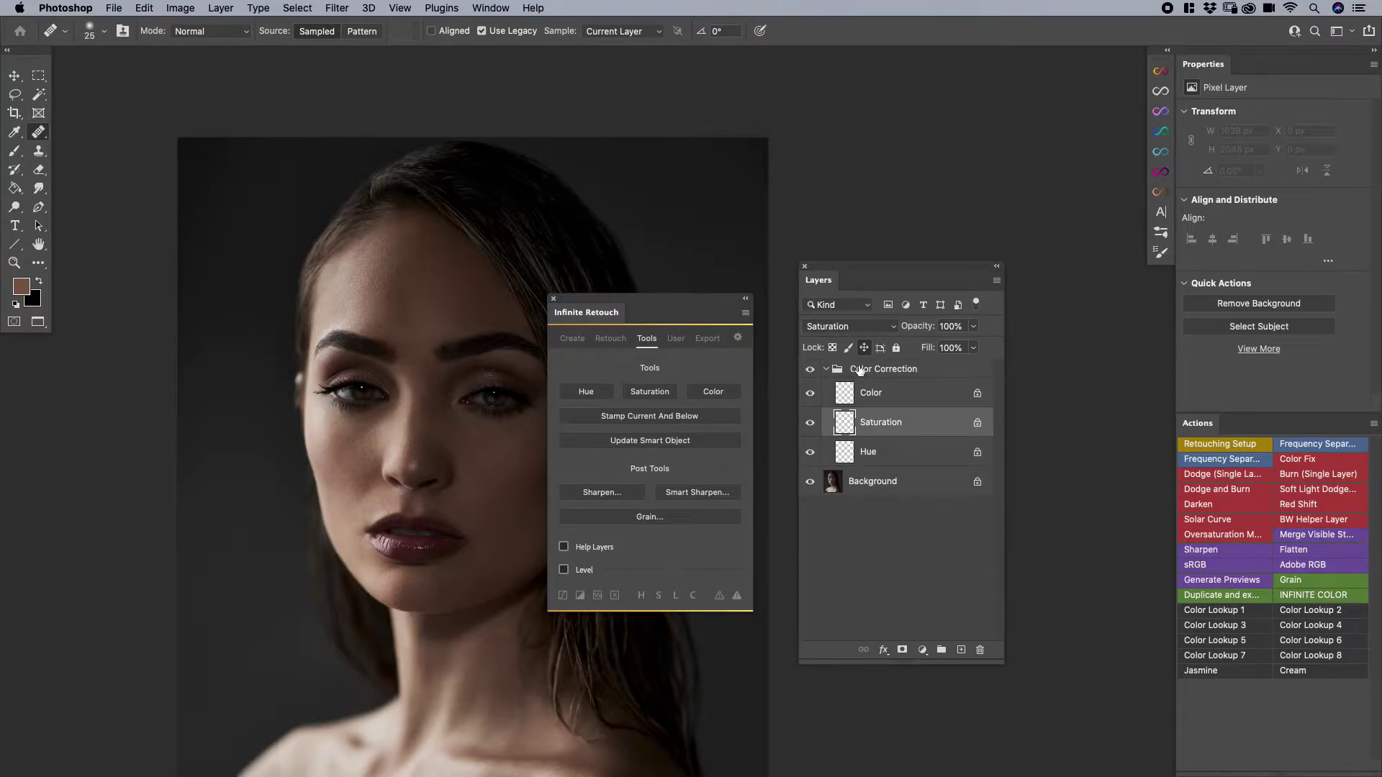
click(872, 403)
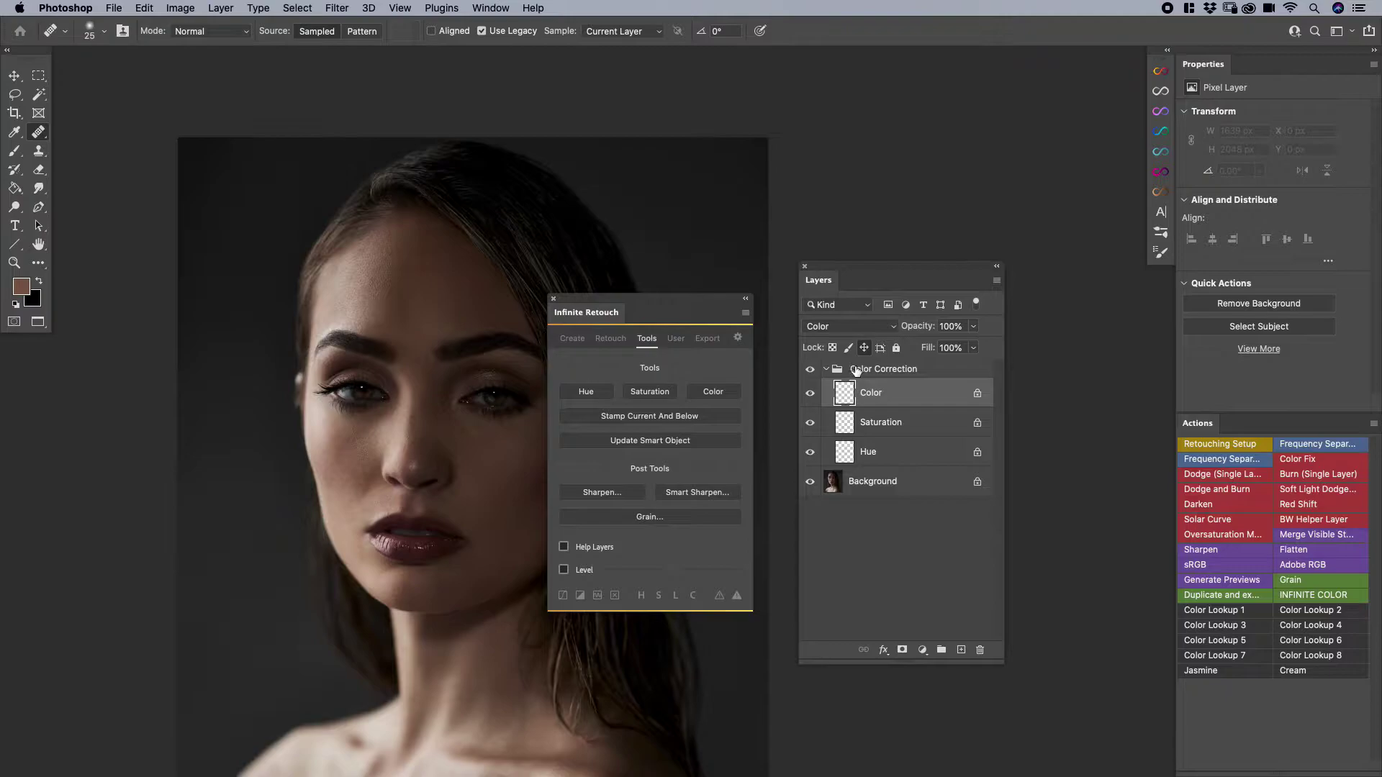
click(874, 372)
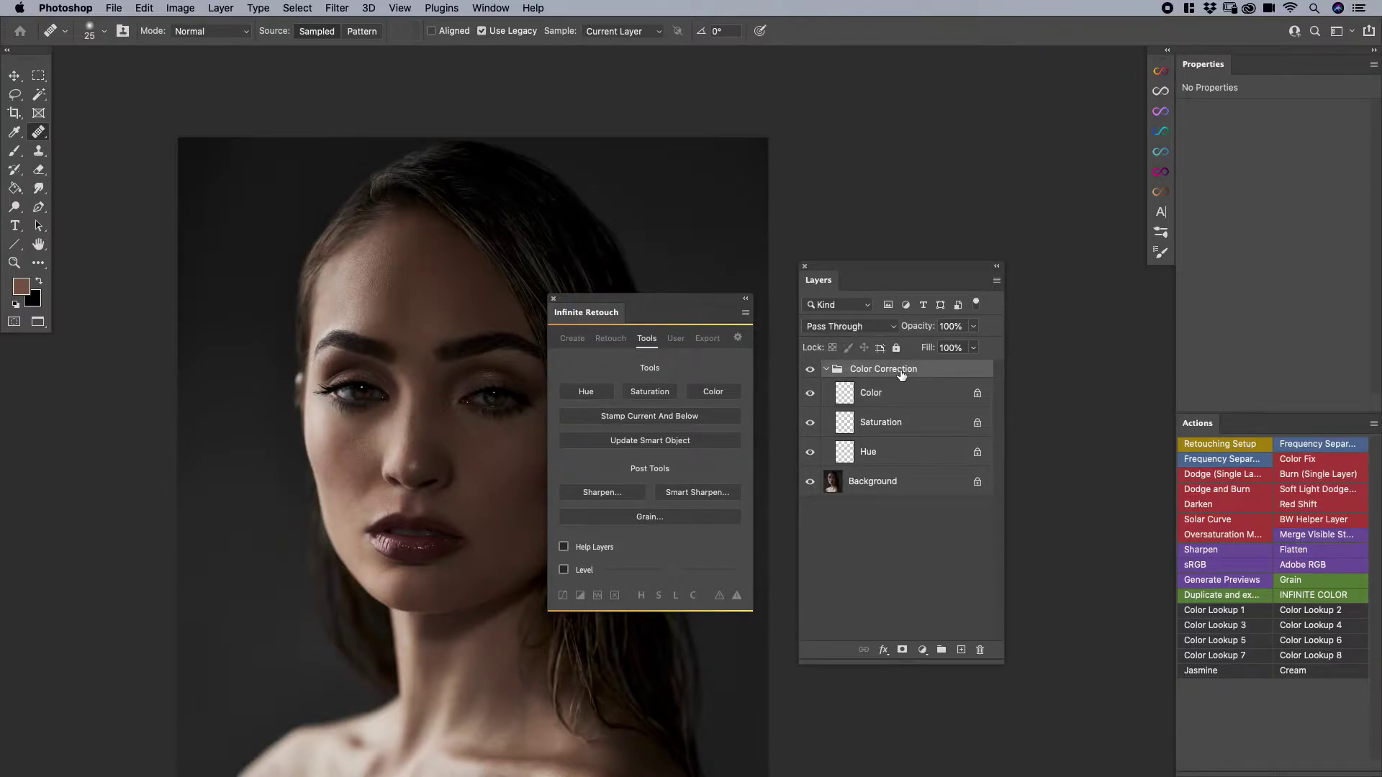
click(909, 435)
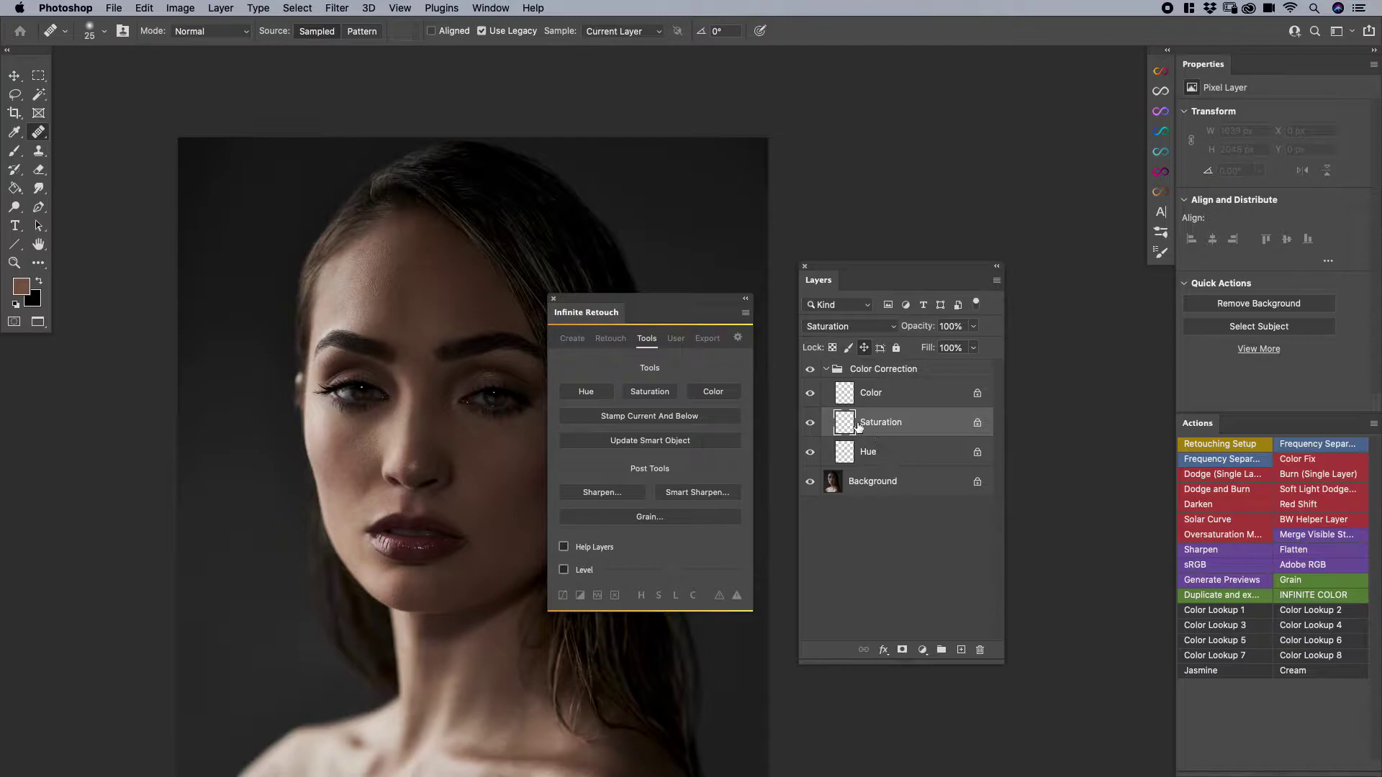
click(848, 389)
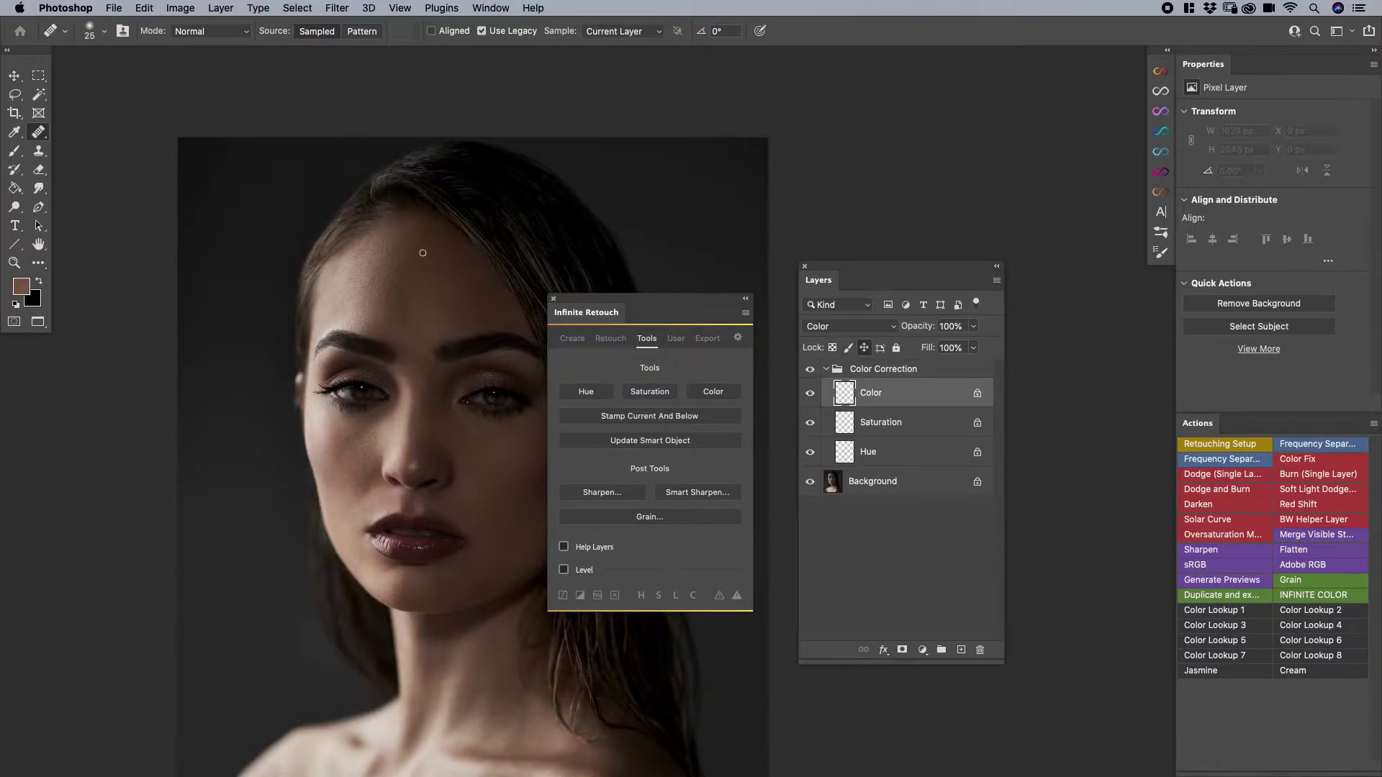
key(b)
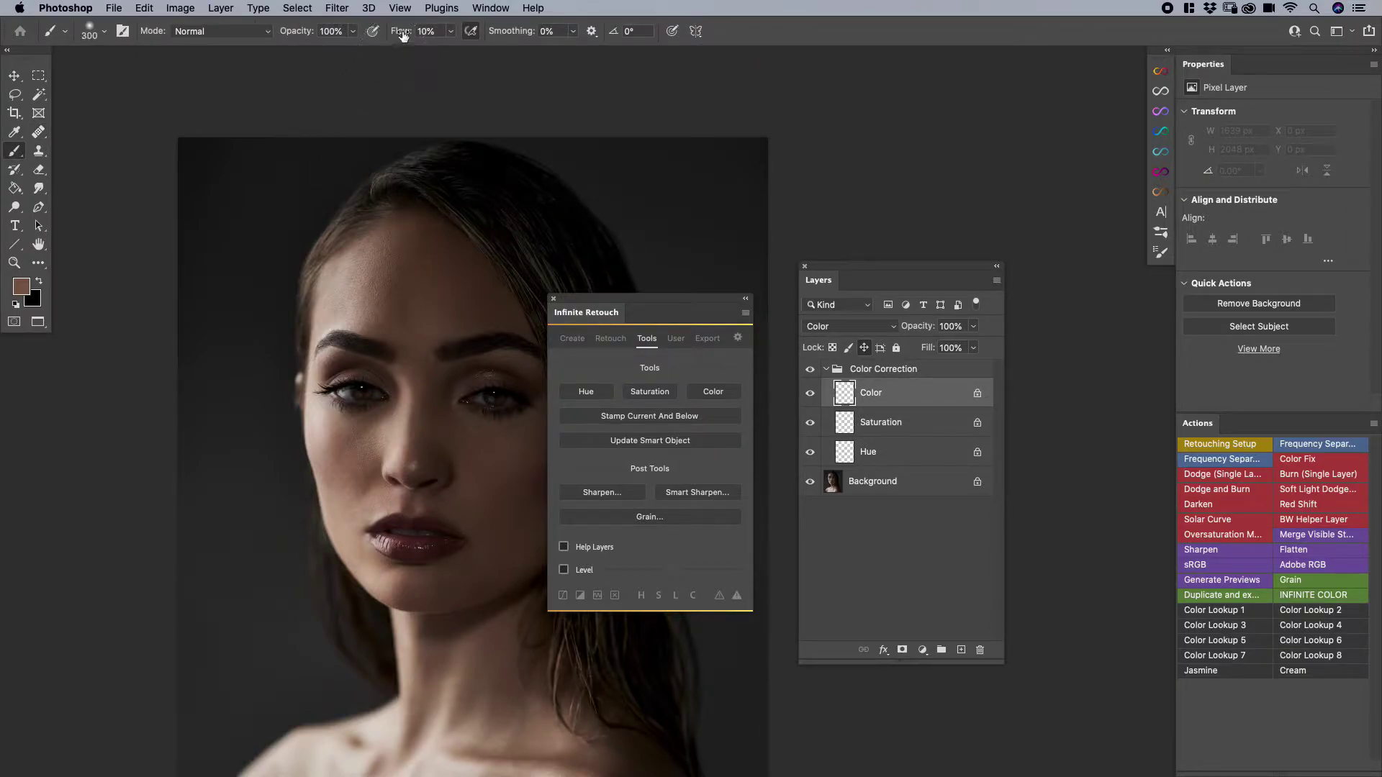
key(bracketleft)
key(bracketleft)
mouse_move(265, 425)
mouse_down()
mouse_move(293, 473)
mouse_move(237, 425)
mouse_move(223, 440)
mouse_up()
key(v)
drag(355, 416, 330, 368)
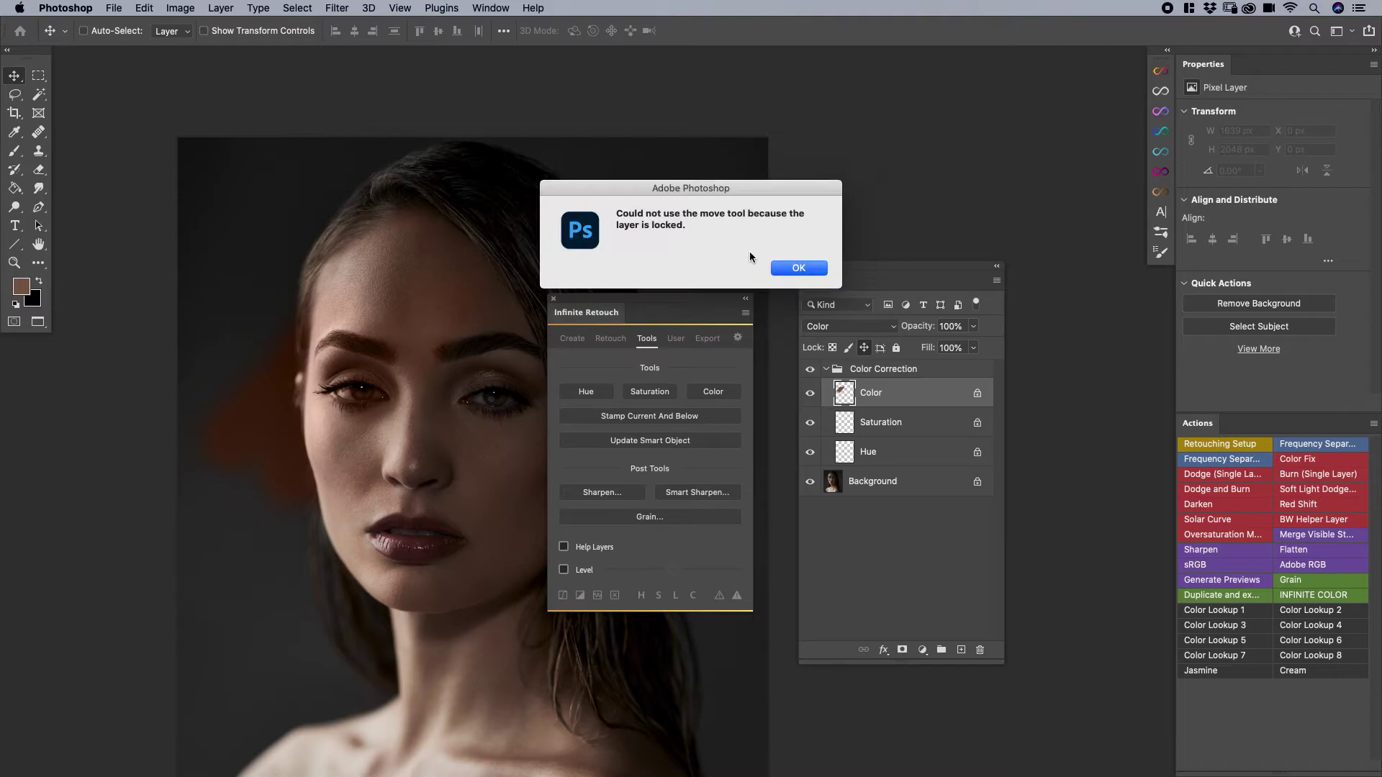
click(795, 268)
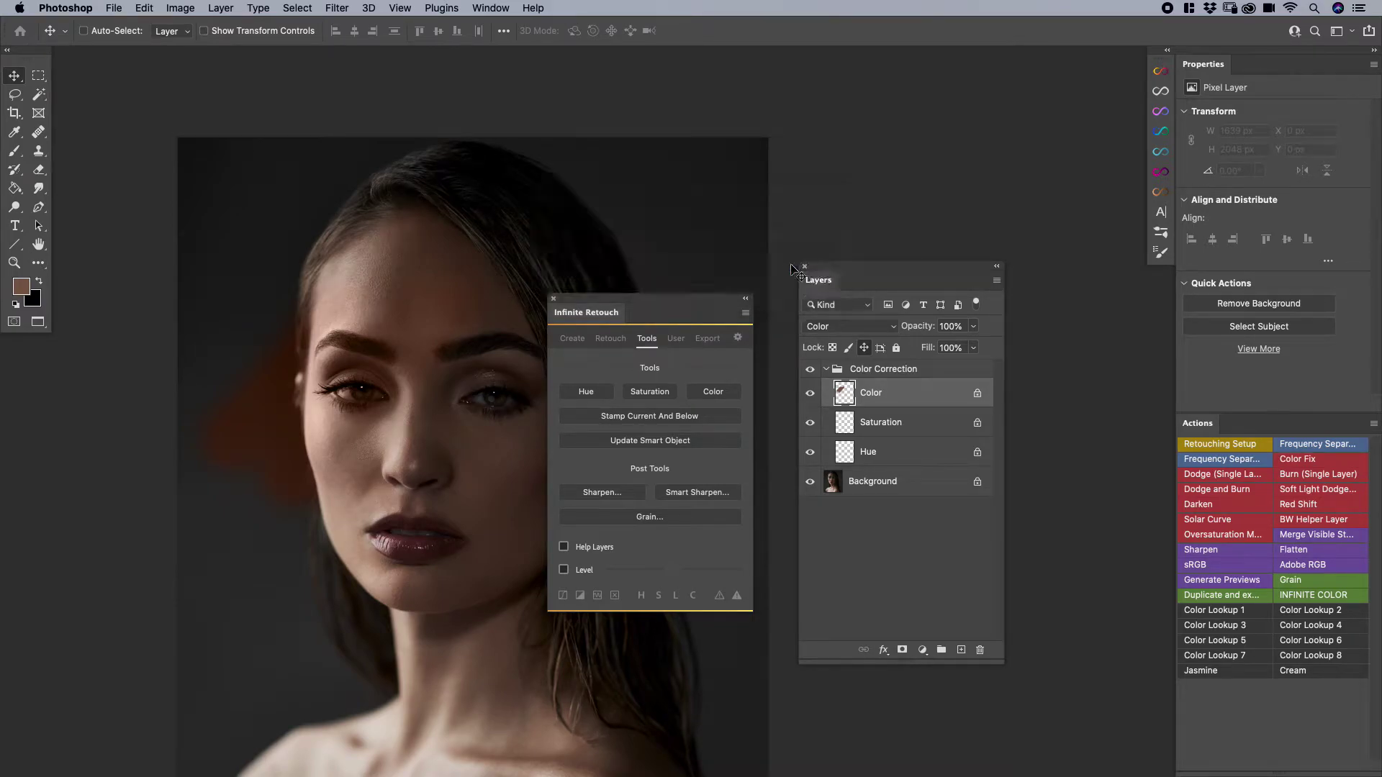
key(super+z)
click(587, 393)
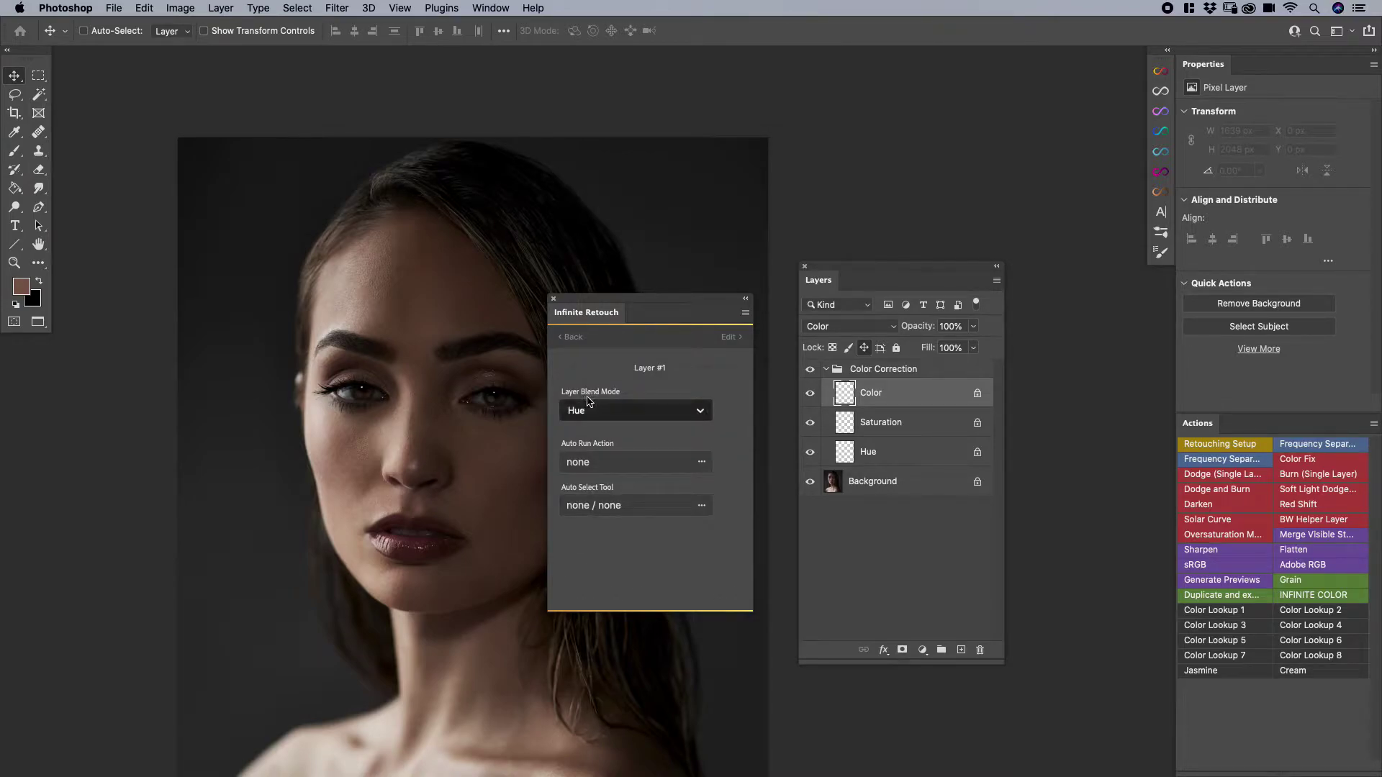
click(591, 411)
click(591, 412)
click(727, 339)
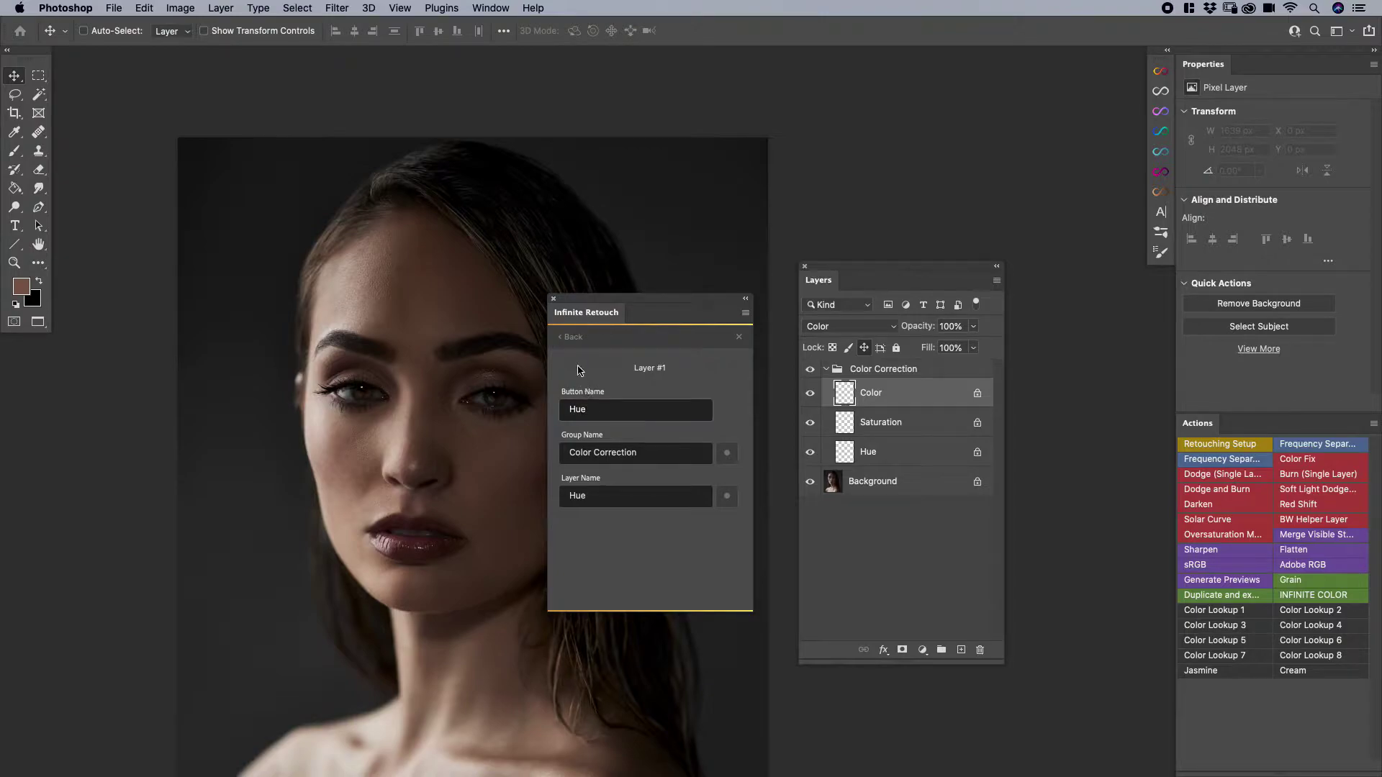
click(576, 337)
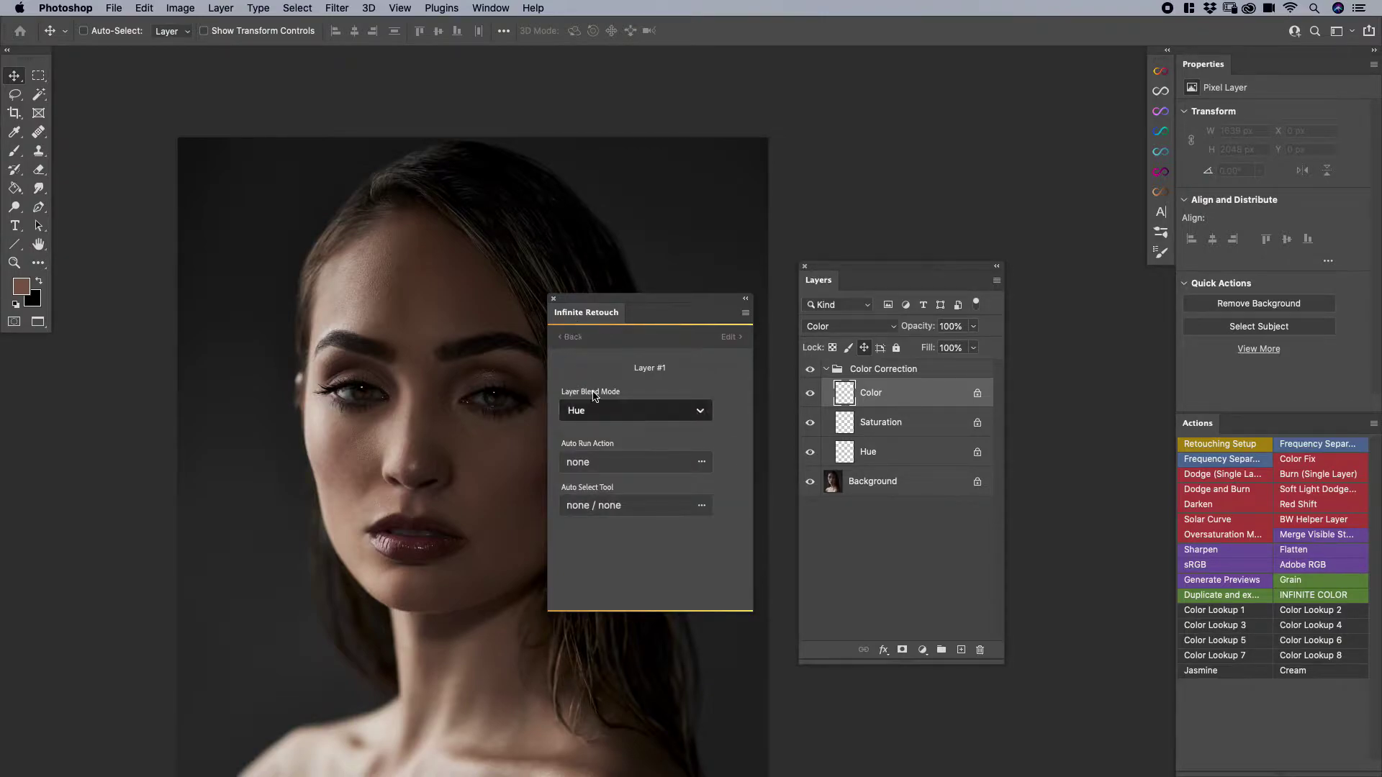
click(728, 337)
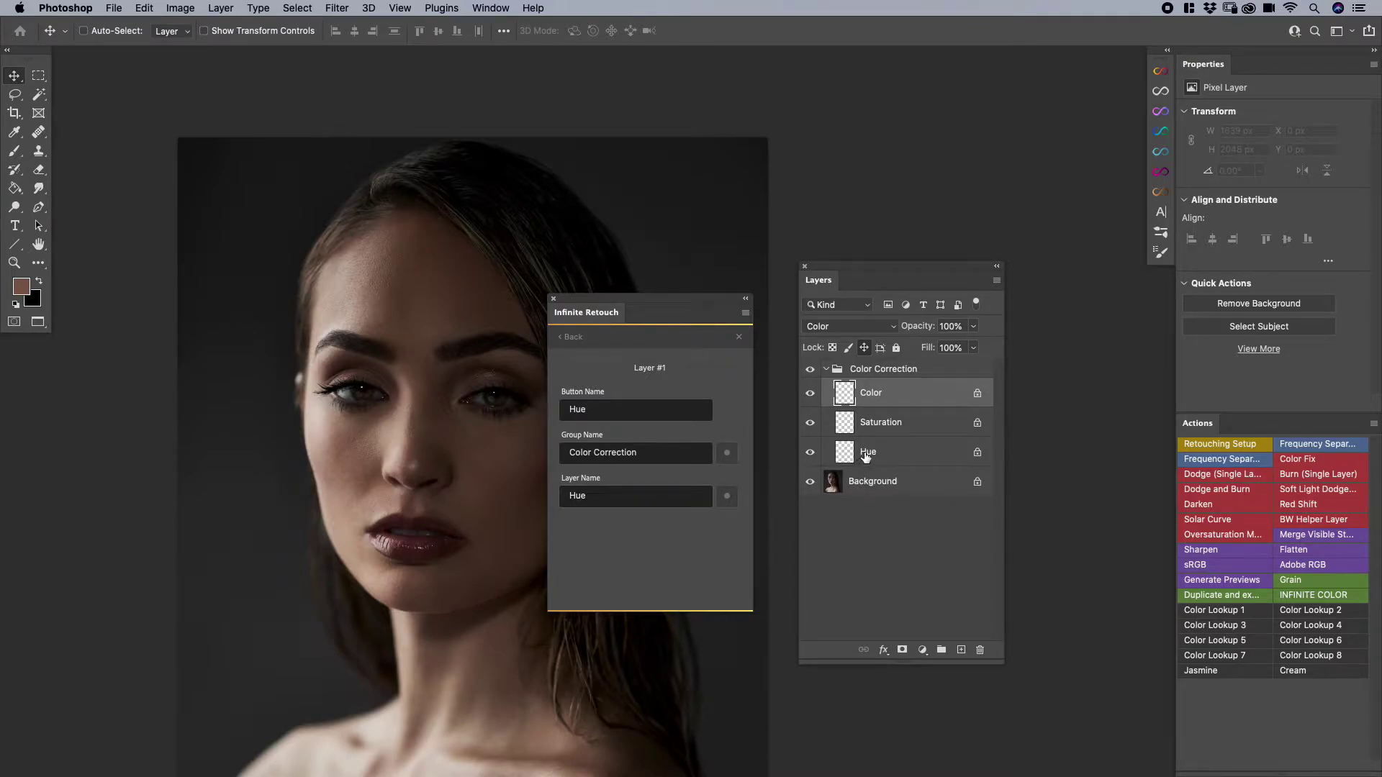
click(561, 341)
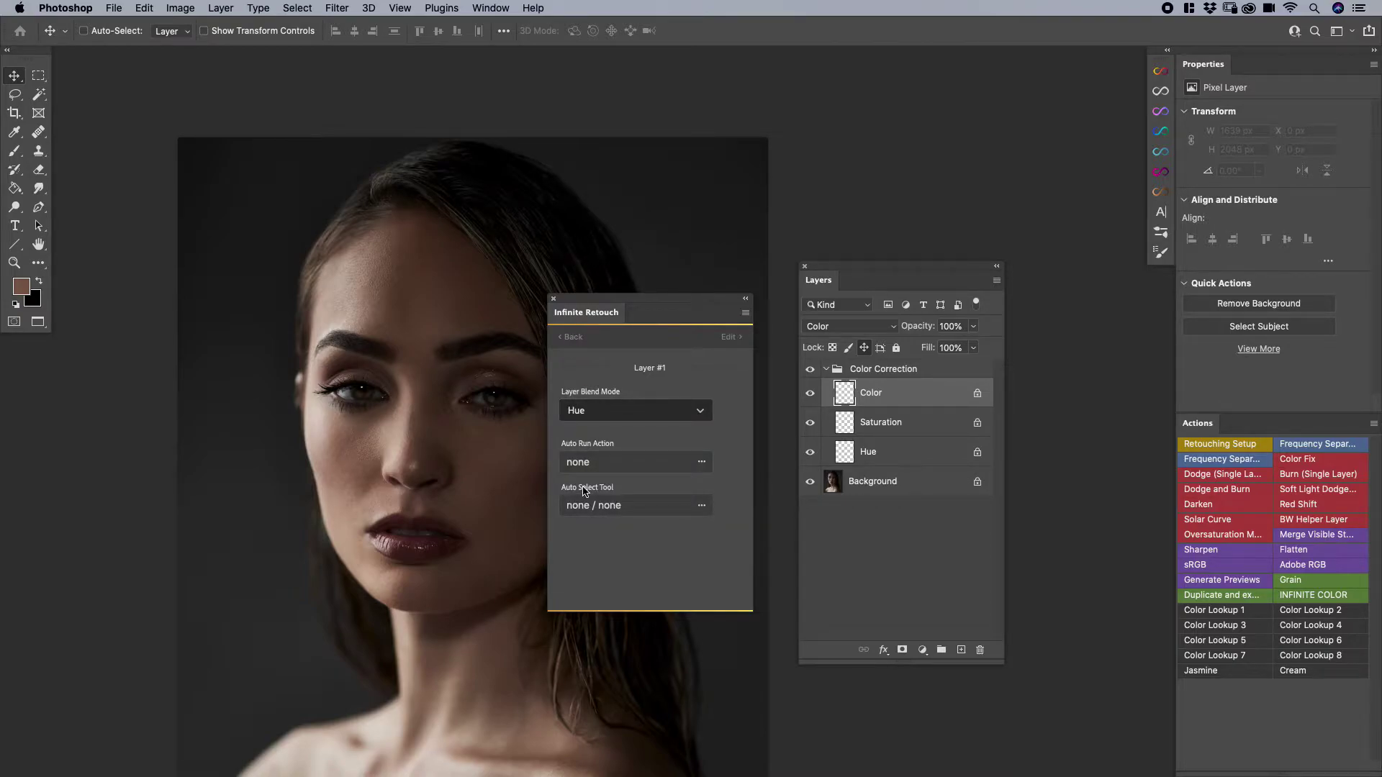
click(580, 344)
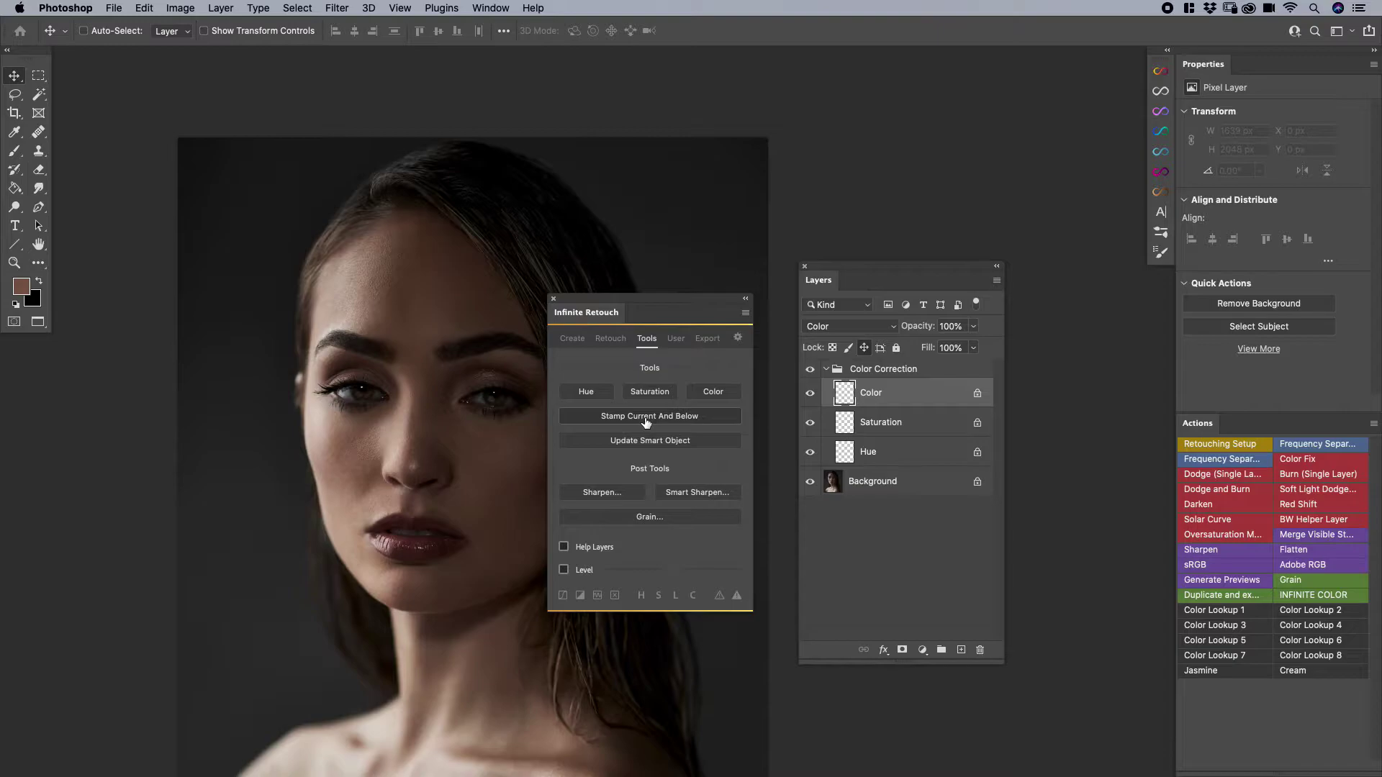
- Delete the Hue, Saturation and Color layers and their group, then create the full Infinite Retouch layer set
shift+click(909, 451)
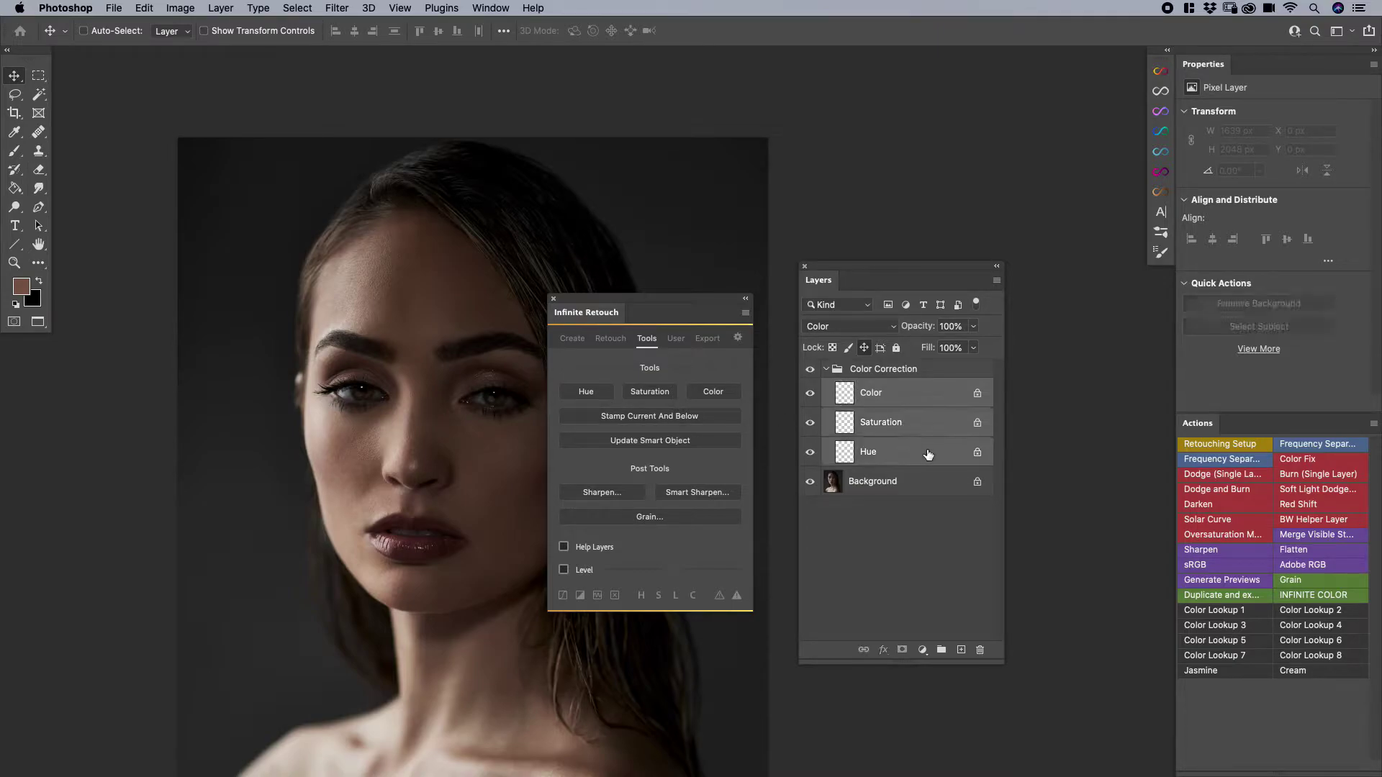
drag(928, 454, 980, 650)
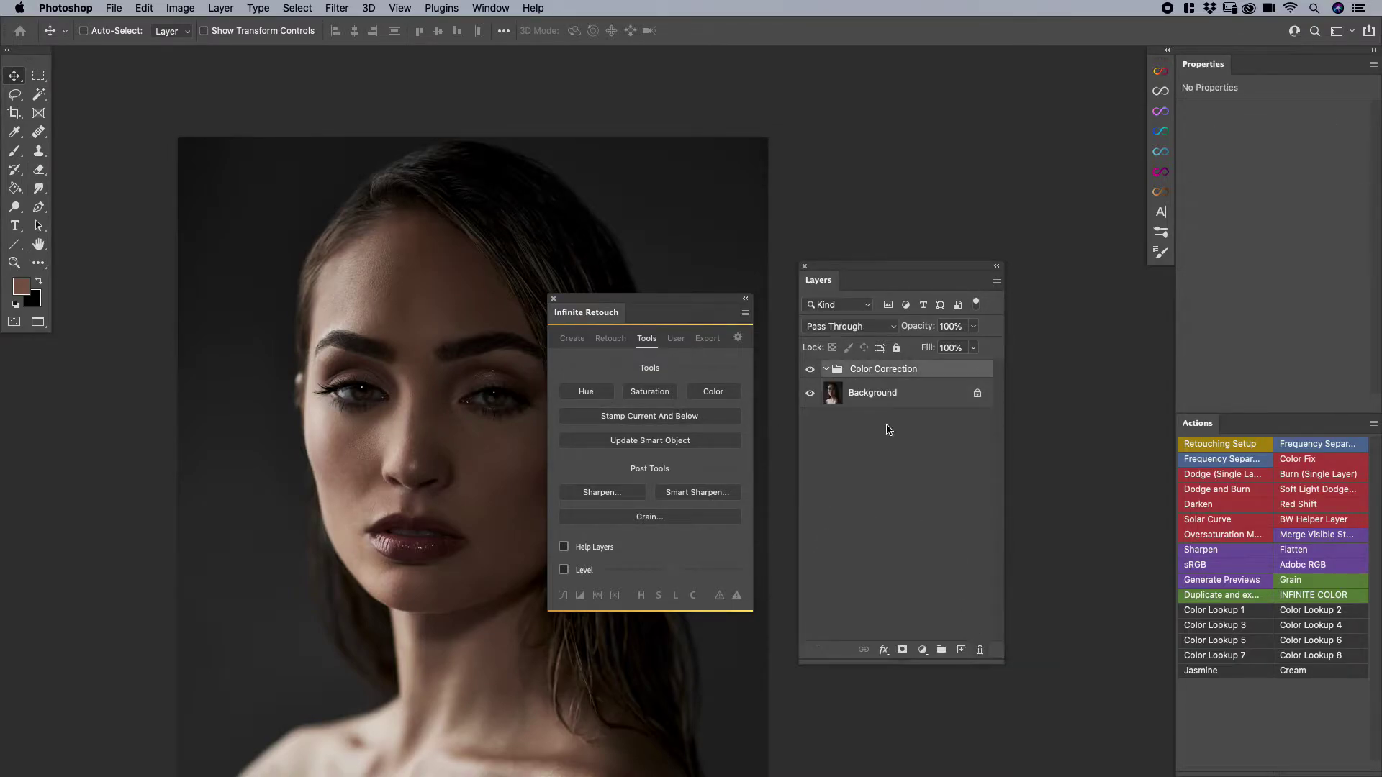
drag(892, 374, 975, 650)
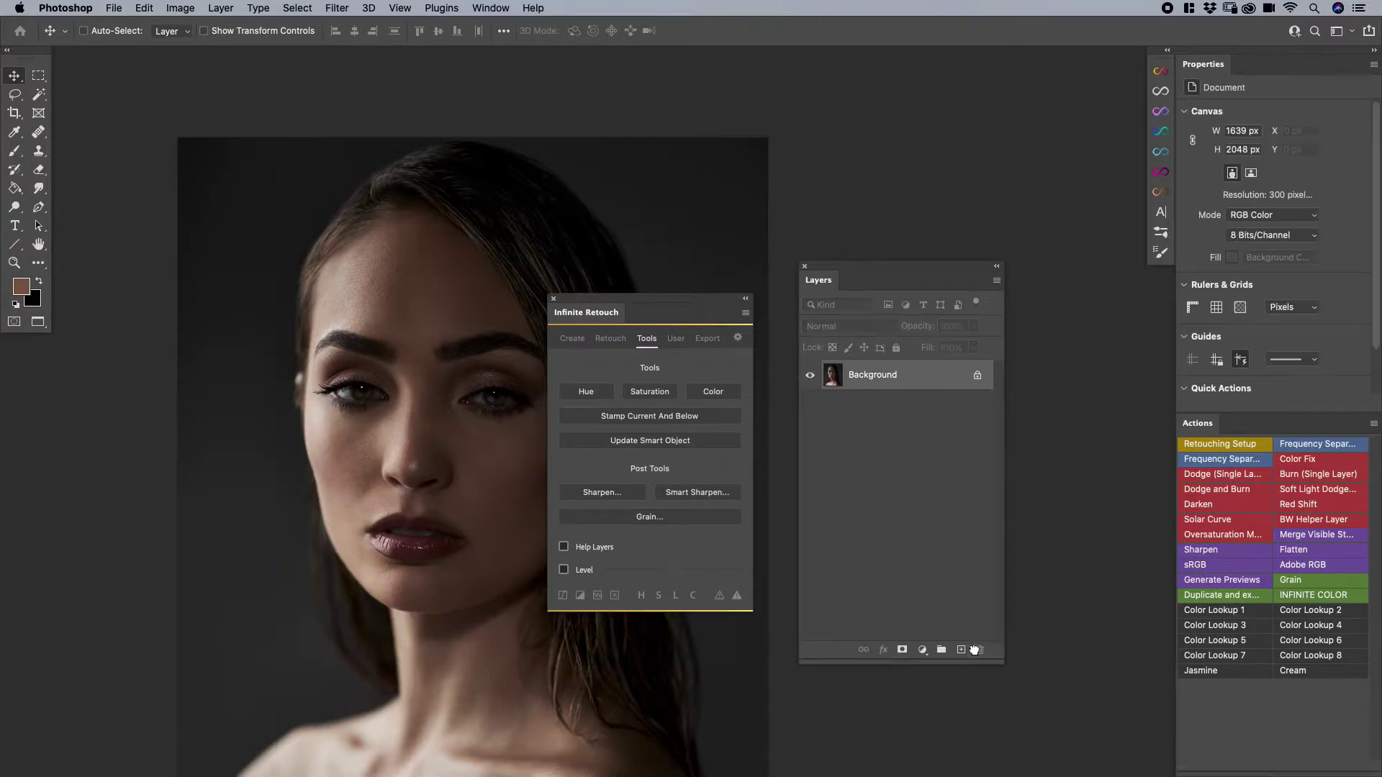
click(573, 345)
click(664, 474)
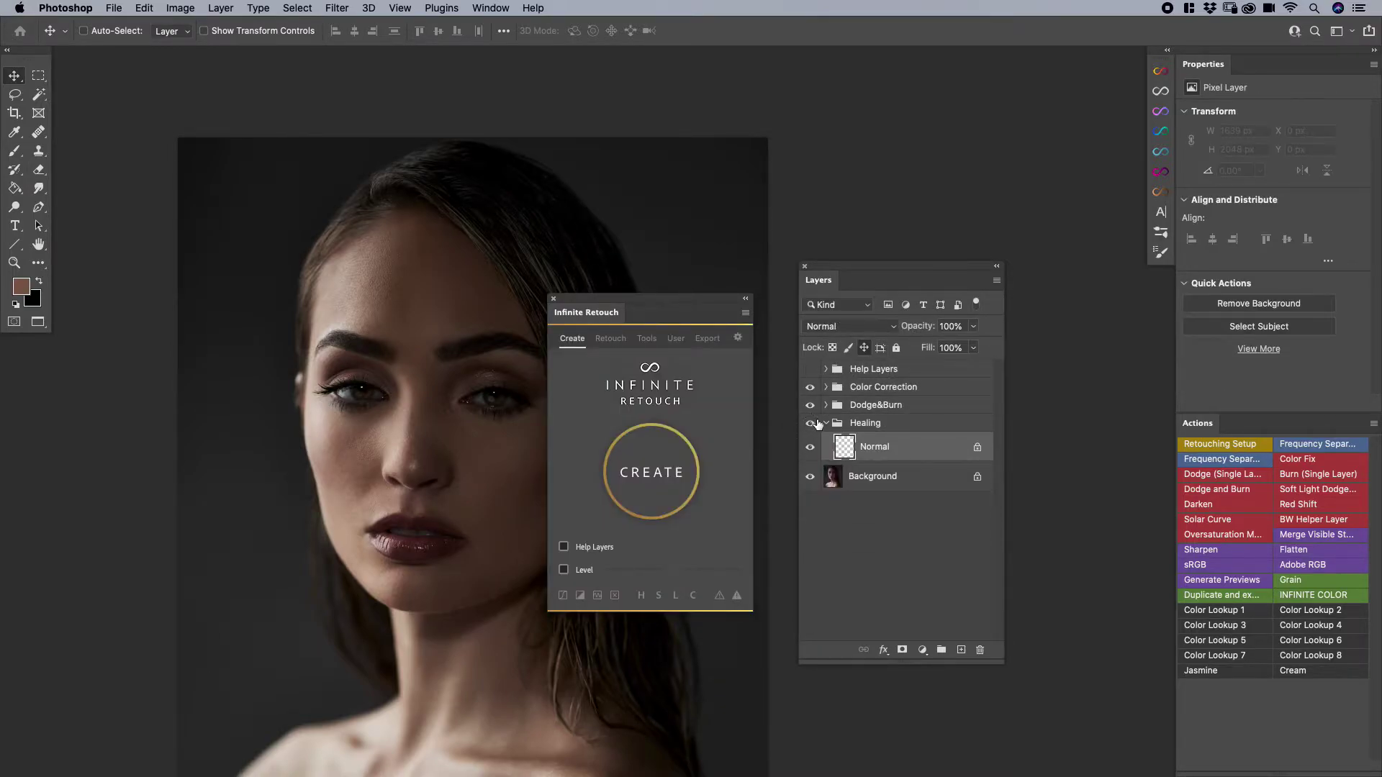
- Clone skin over the face near the nose on the Normal layer with an enlarged Clone Stamp brush
key(b)
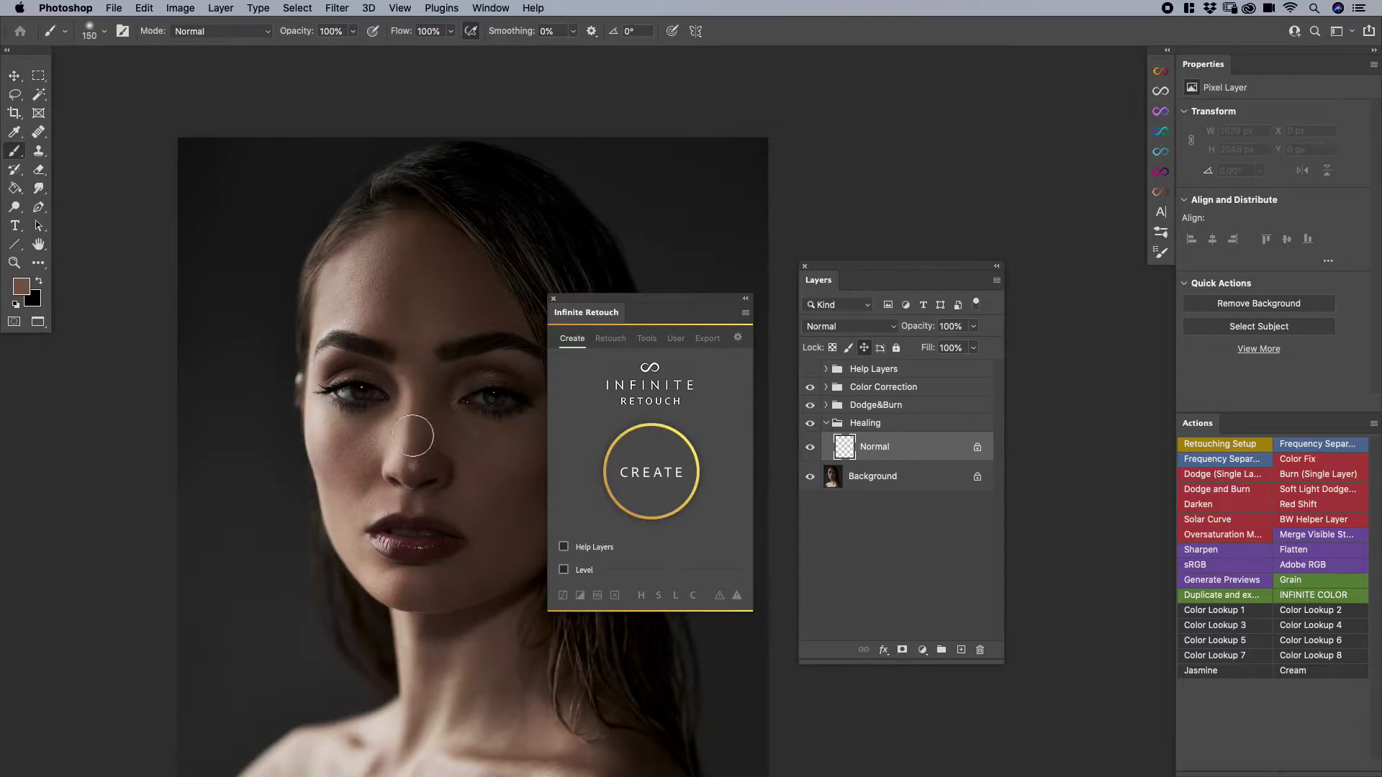
key(x)
key(s)
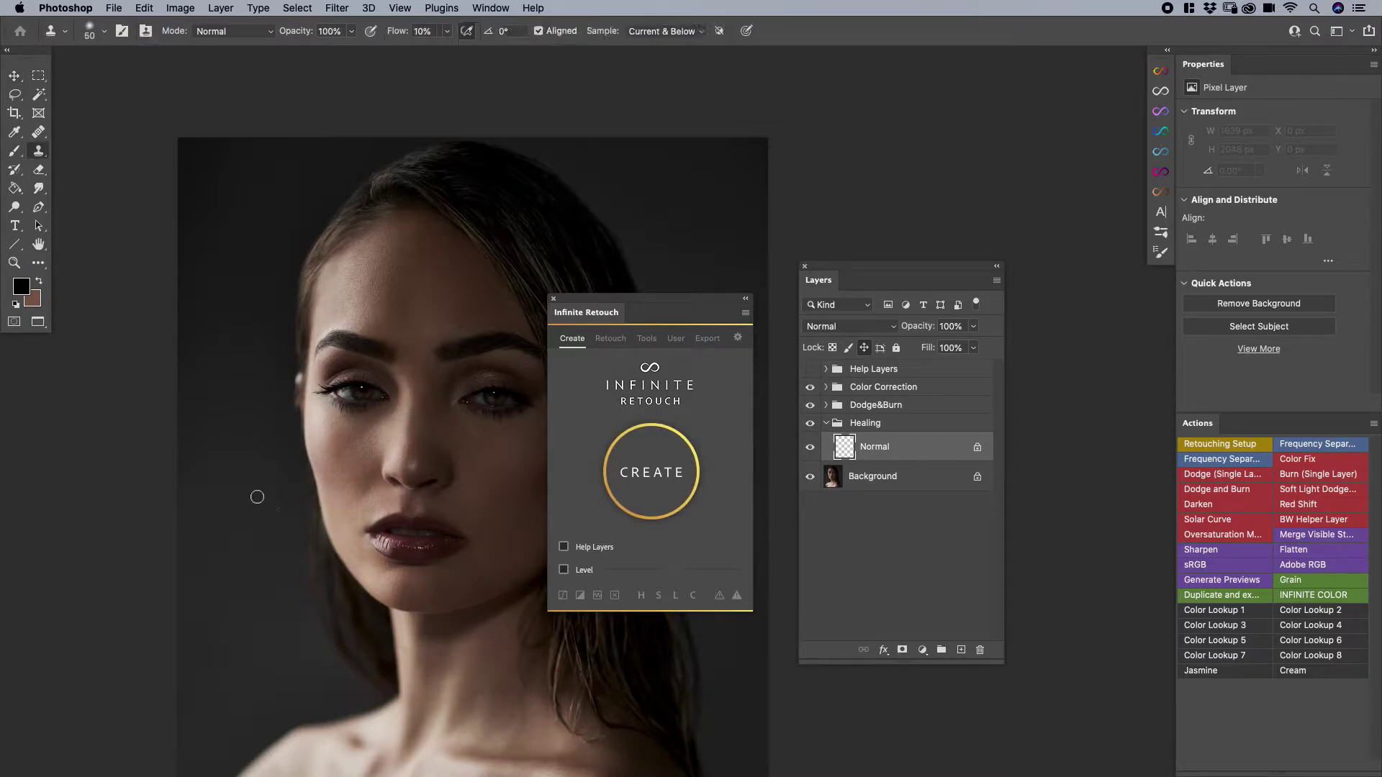
key(bracketright)
key(bracketright)
key(bracketright)
alt+click(273, 597)
key(bracketright)
key(shift+3)
mouse_move(334, 608)
mouse_down()
mouse_move(342, 669)
mouse_move(308, 555)
mouse_move(333, 657)
mouse_move(357, 676)
mouse_move(305, 543)
mouse_move(308, 568)
mouse_move(295, 485)
mouse_up()
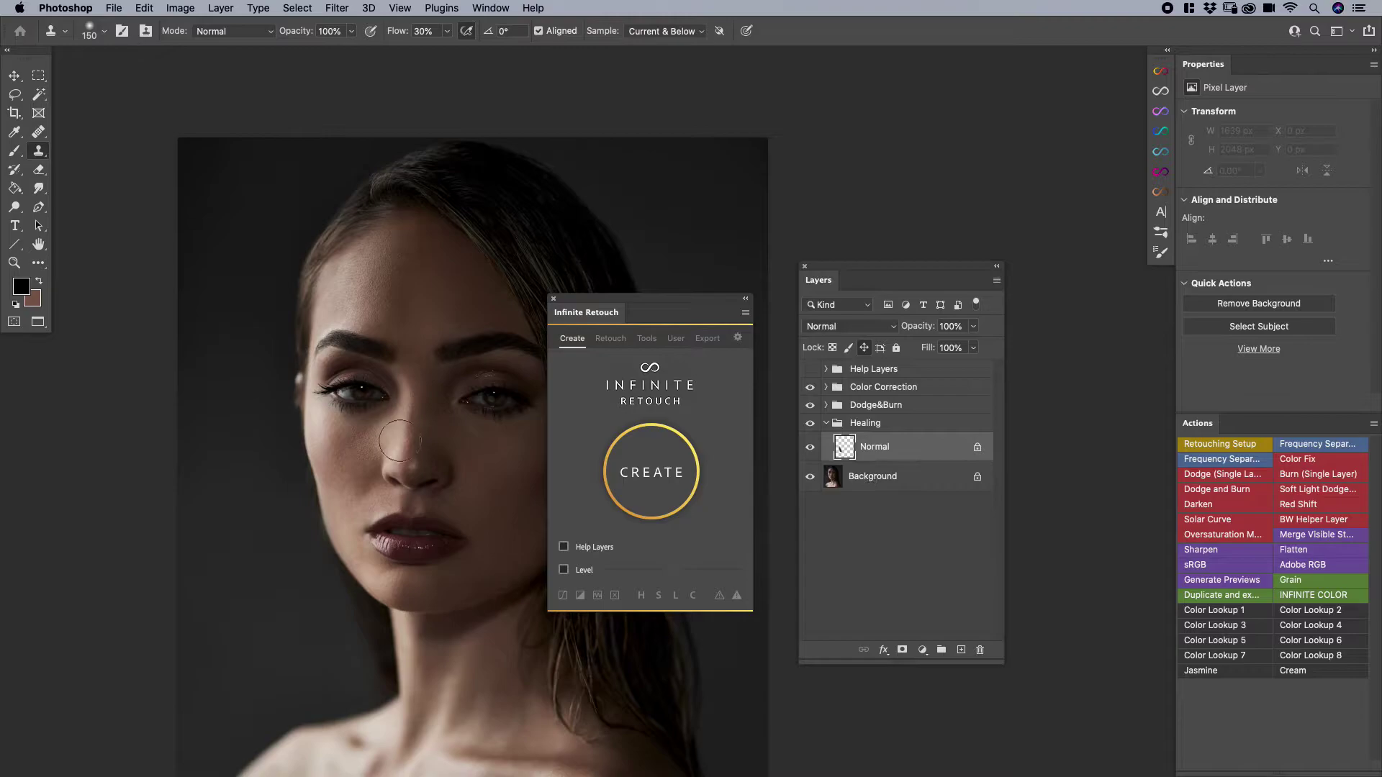
key(x)
key(j)
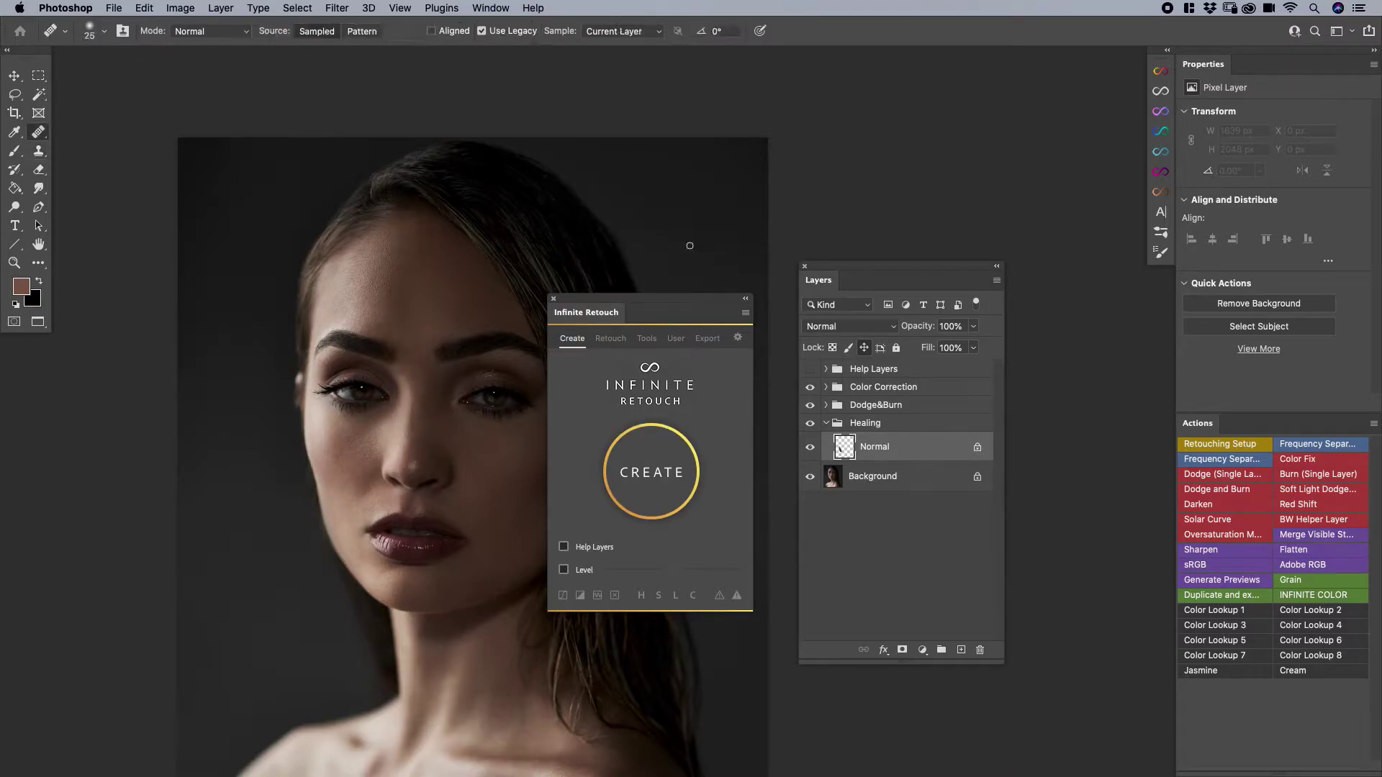
key(s)
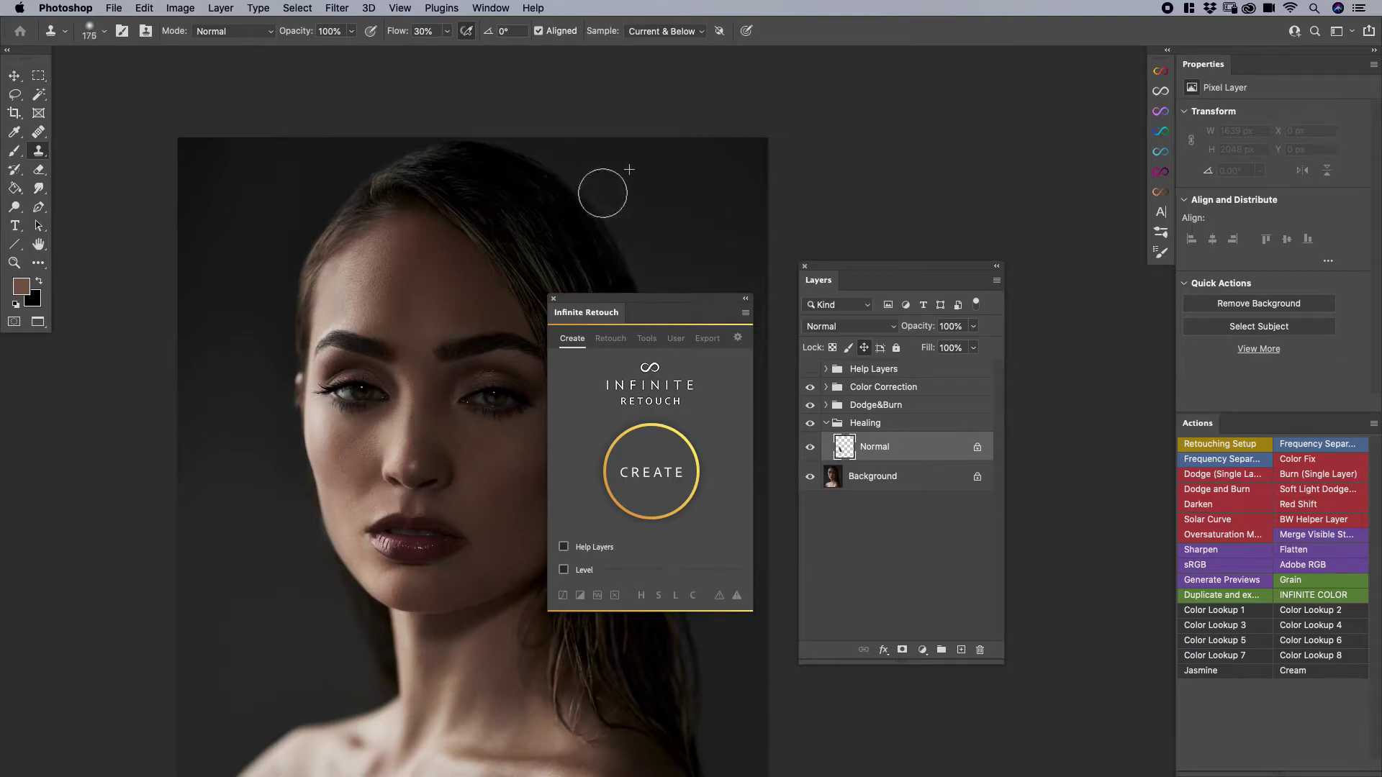
- With Dodge&Burn selected, stamp the visible layers into a Stamp Current And Below layer
click(647, 339)
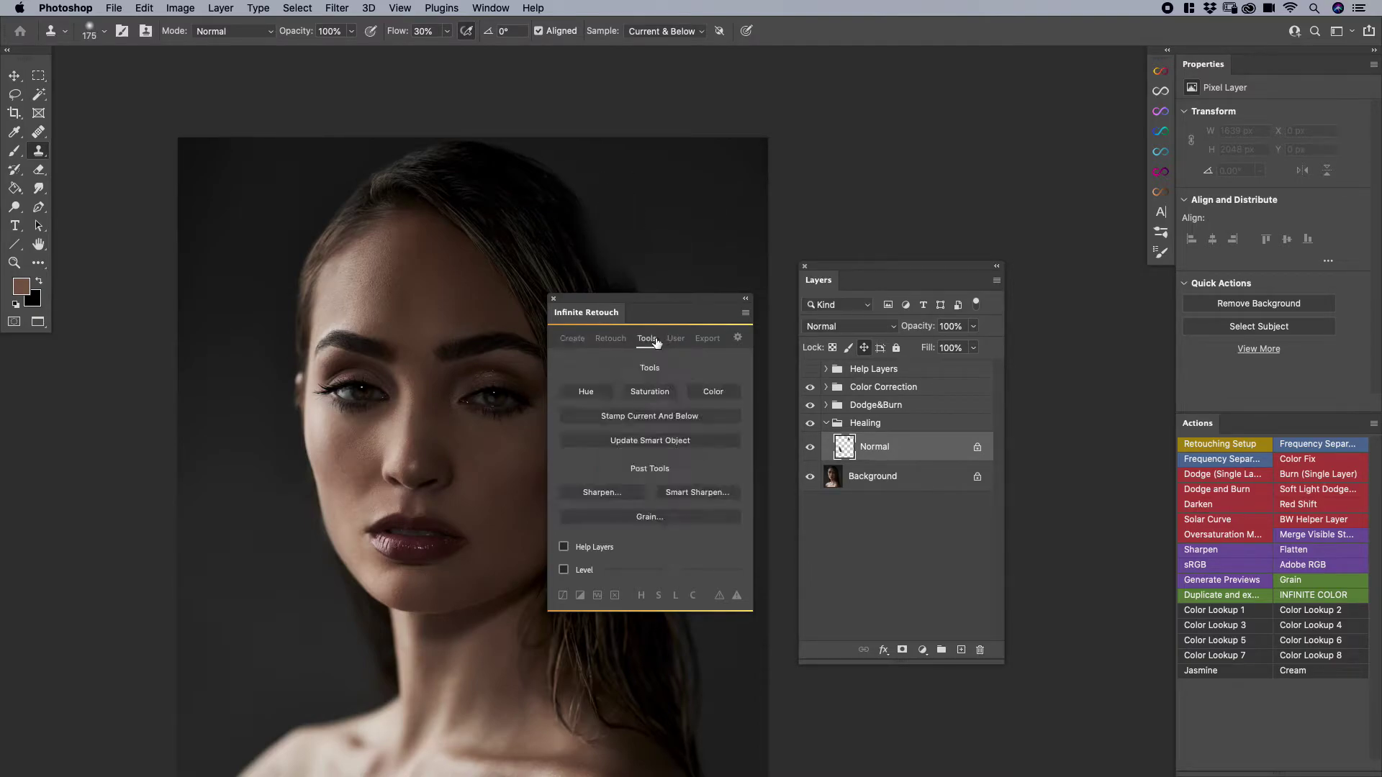
click(857, 407)
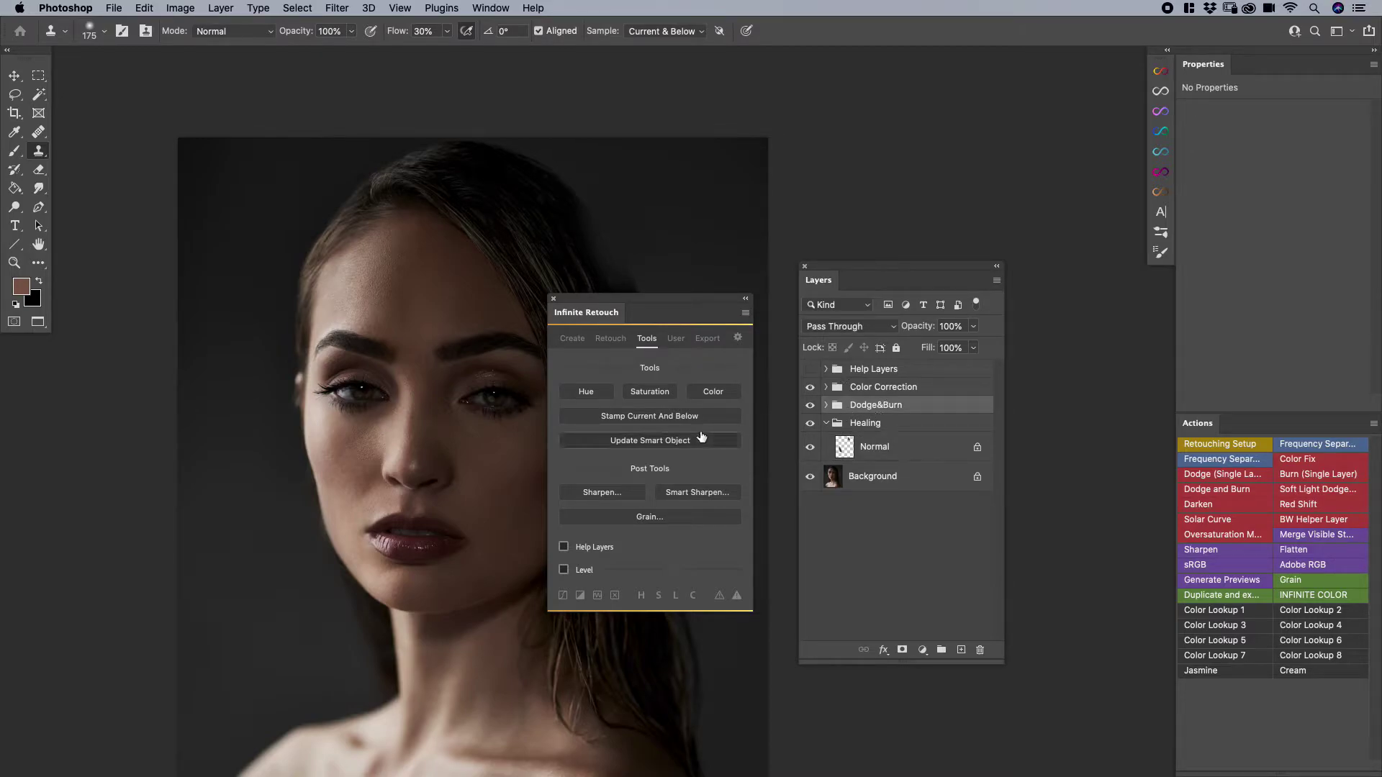
click(655, 418)
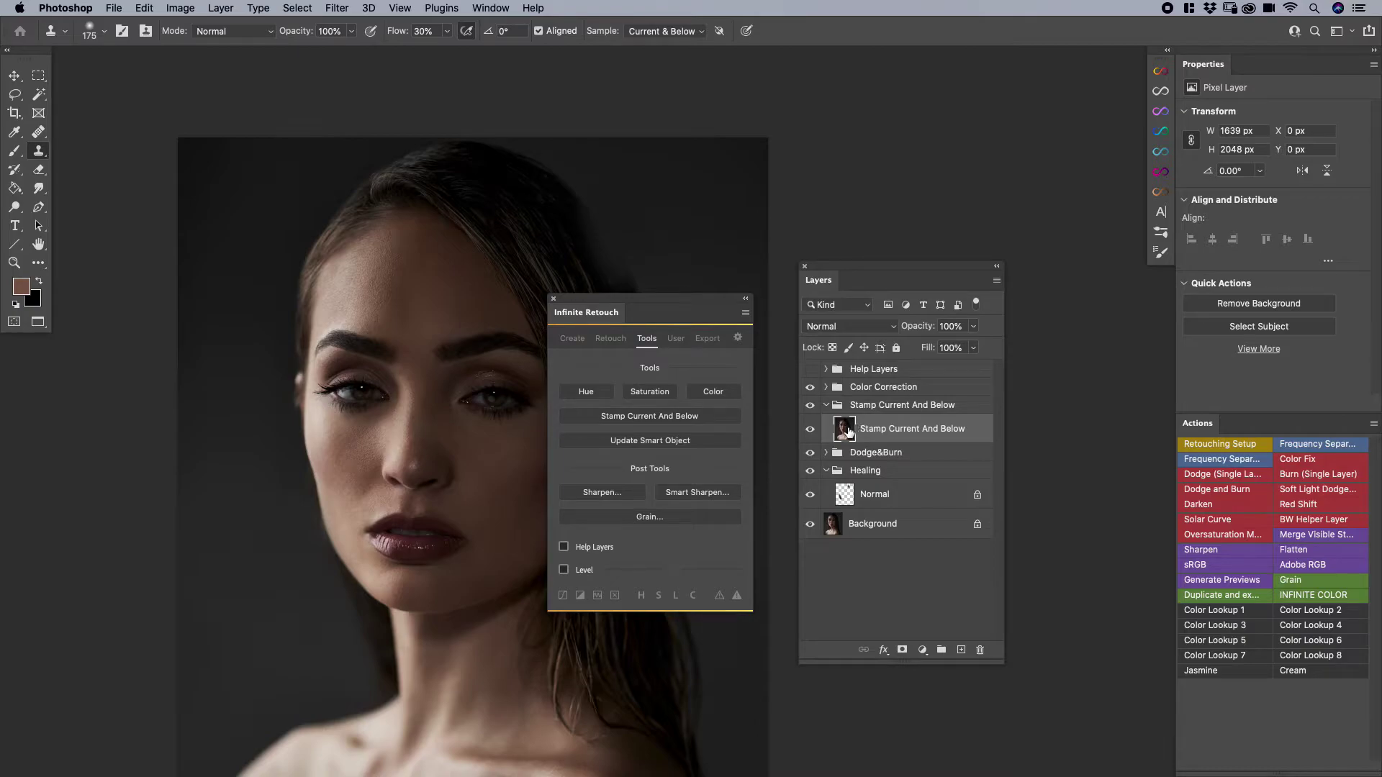
- Toggle visibility of the lower layers and the stamp layer to compare before and after
drag(810, 453, 811, 524)
click(810, 387)
click(810, 428)
click(811, 430)
click(811, 430)
click(811, 429)
drag(810, 455, 810, 520)
- In Liquify, push the face toward the right with a size-1000 Forward Warp brush
click(338, 8)
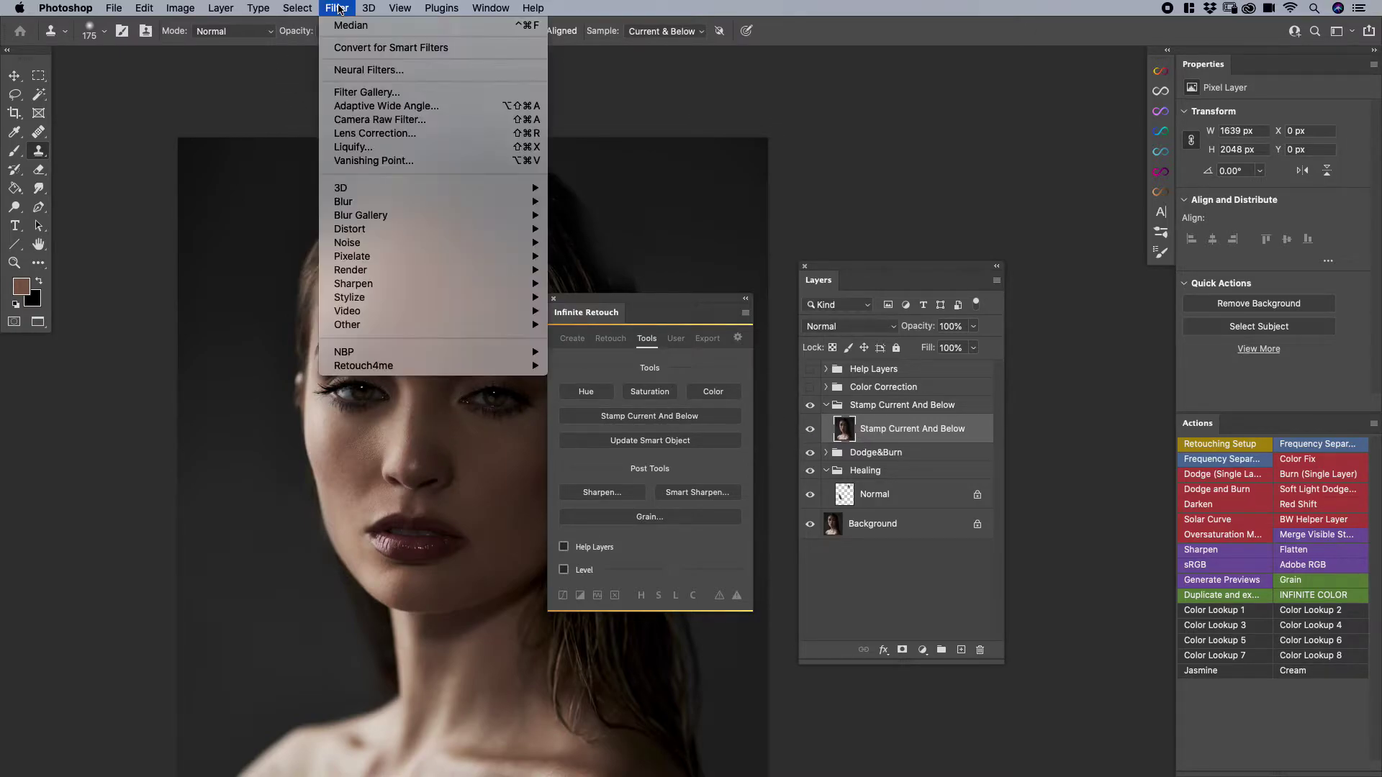
click(367, 145)
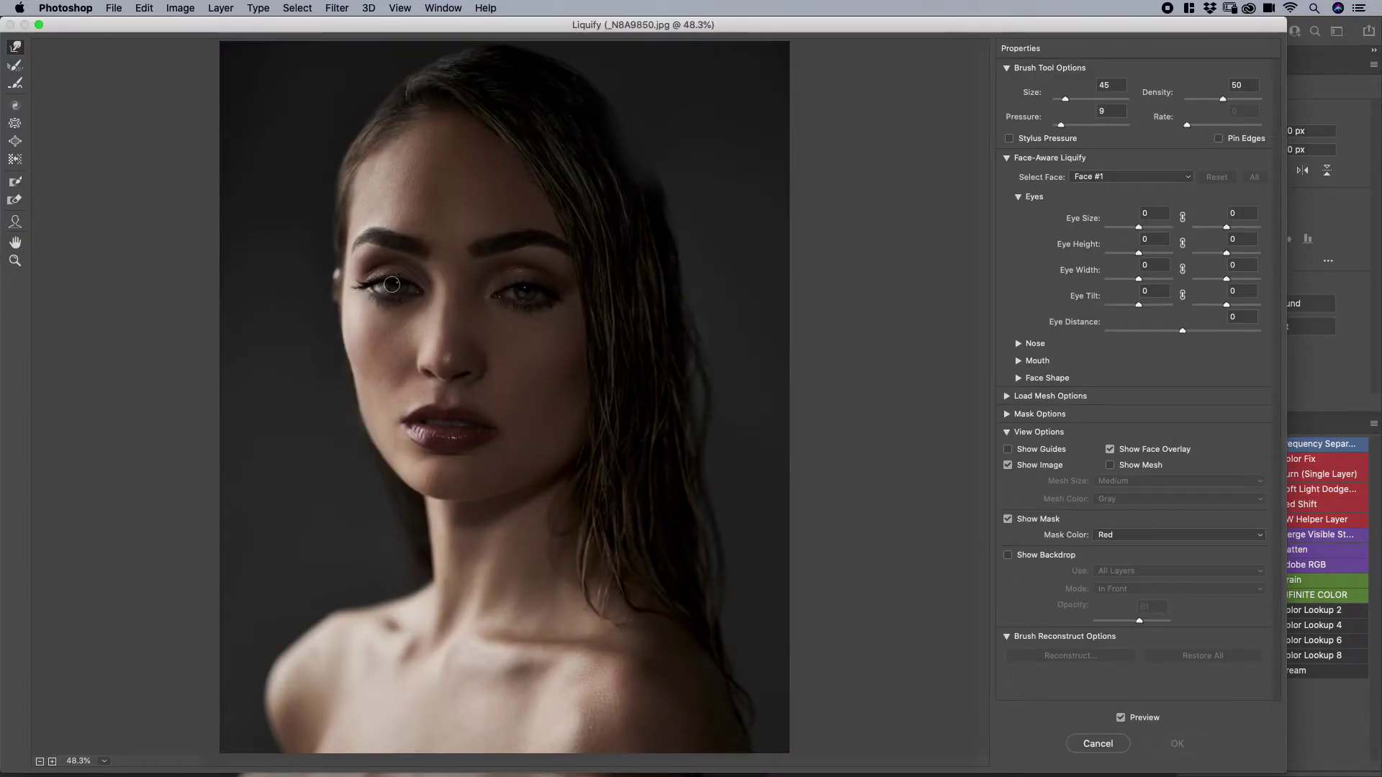
key(bracketright)
mouse_move(359, 401)
mouse_down()
mouse_move(465, 345)
mouse_move(376, 413)
mouse_move(447, 359)
mouse_move(430, 380)
mouse_up()
- Apply the Liquify, compare the stamp layer on and off, then delete that stamp layer
click(1170, 744)
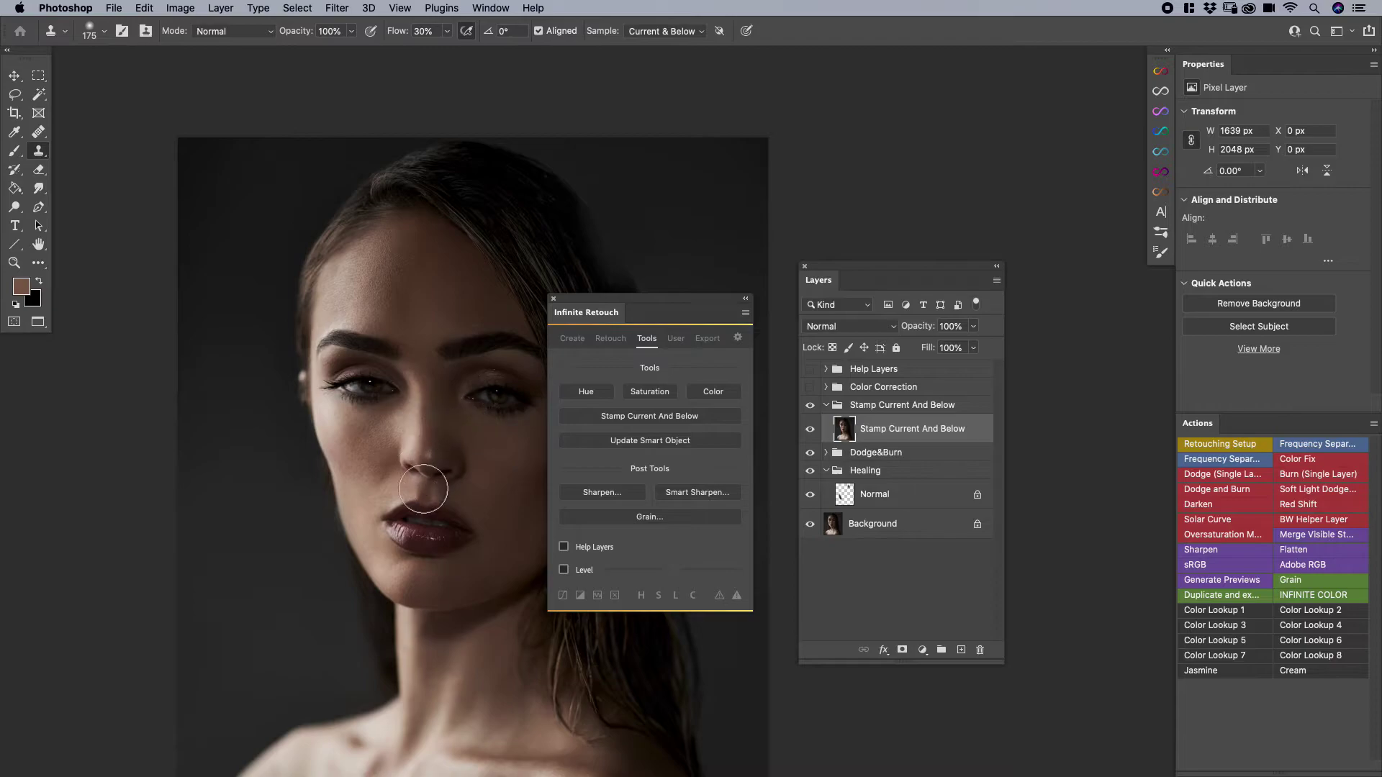
click(810, 429)
click(810, 429)
drag(917, 432, 979, 650)
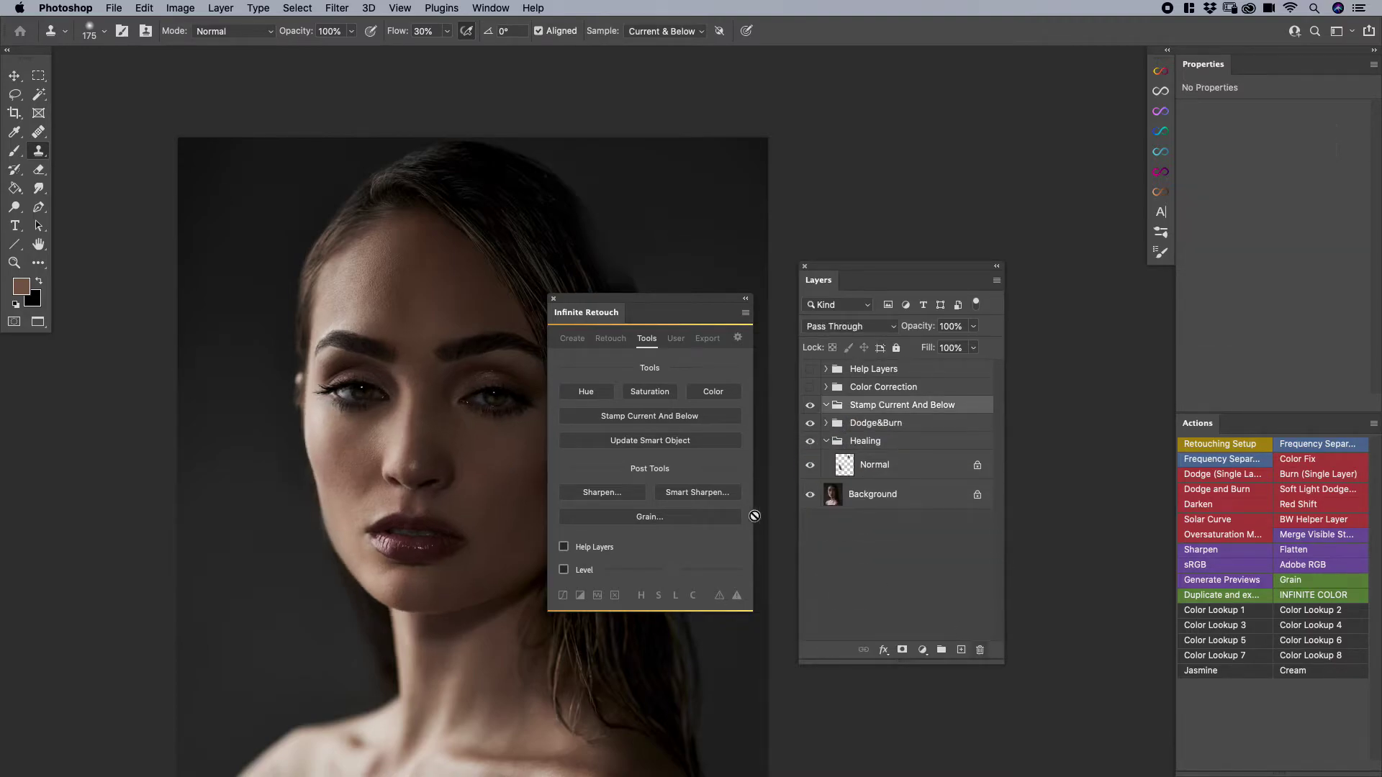
- Stamp the layers into a new smart object and Liquify the nose, lips and chin upward
click(658, 417)
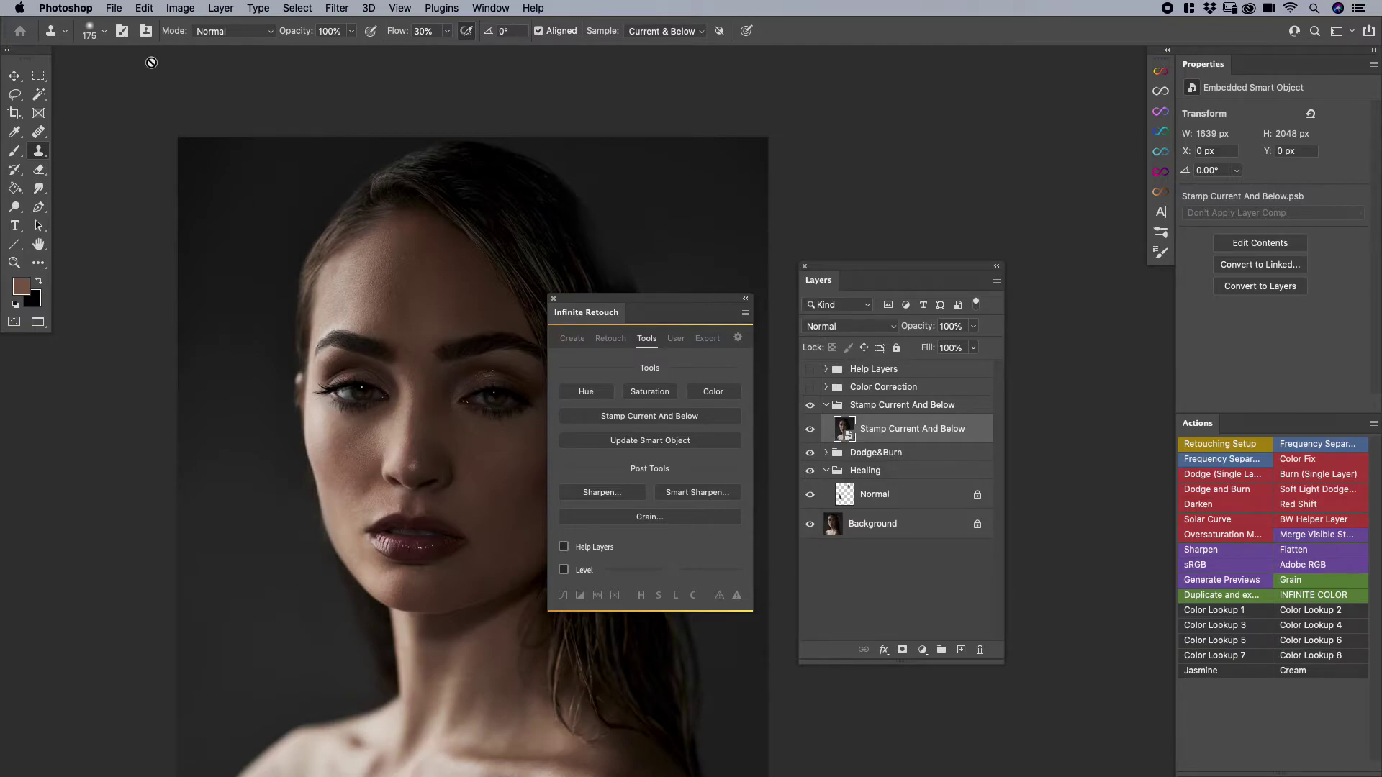
click(332, 8)
key(shift+super+x)
mouse_move(430, 366)
mouse_down()
mouse_move(379, 398)
mouse_move(448, 364)
mouse_move(370, 410)
mouse_move(414, 380)
mouse_move(474, 438)
mouse_move(481, 360)
mouse_move(448, 481)
mouse_up()
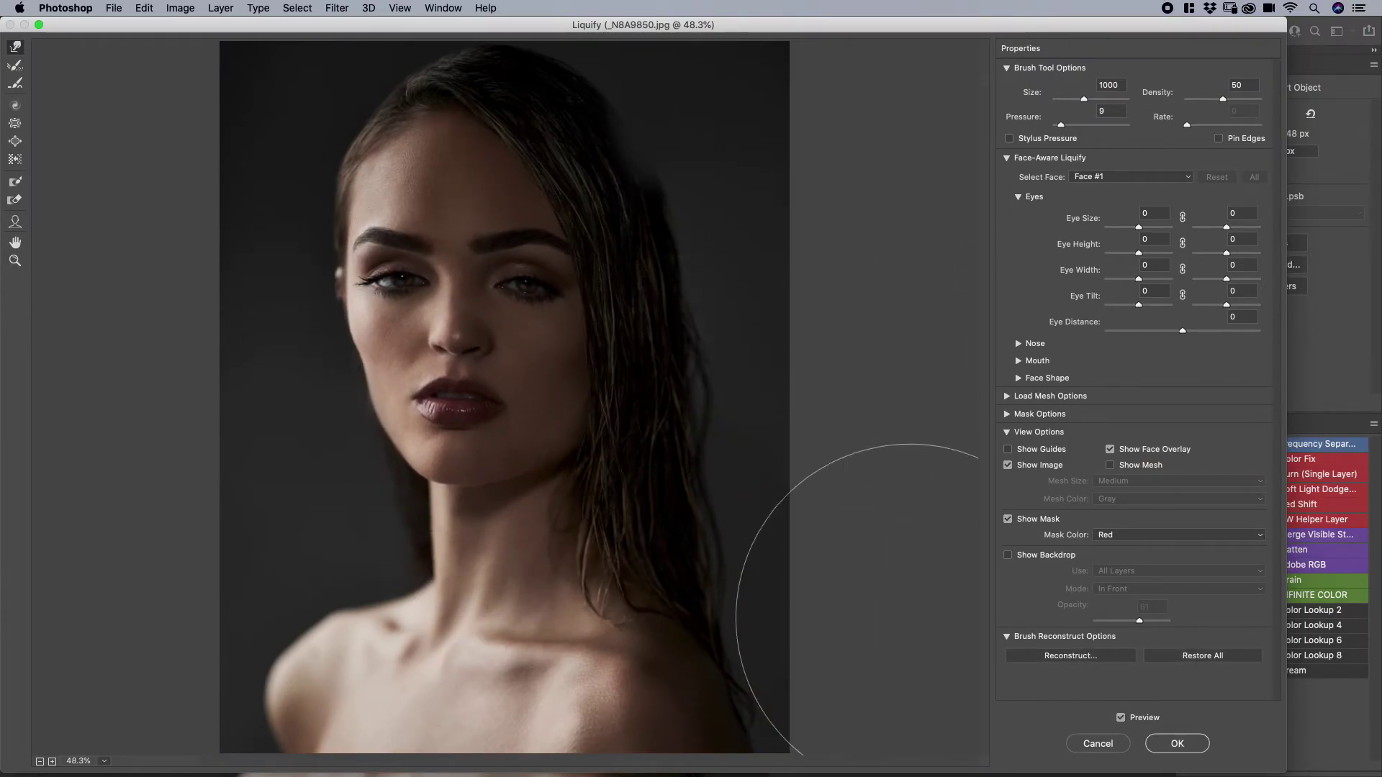
click(1177, 744)
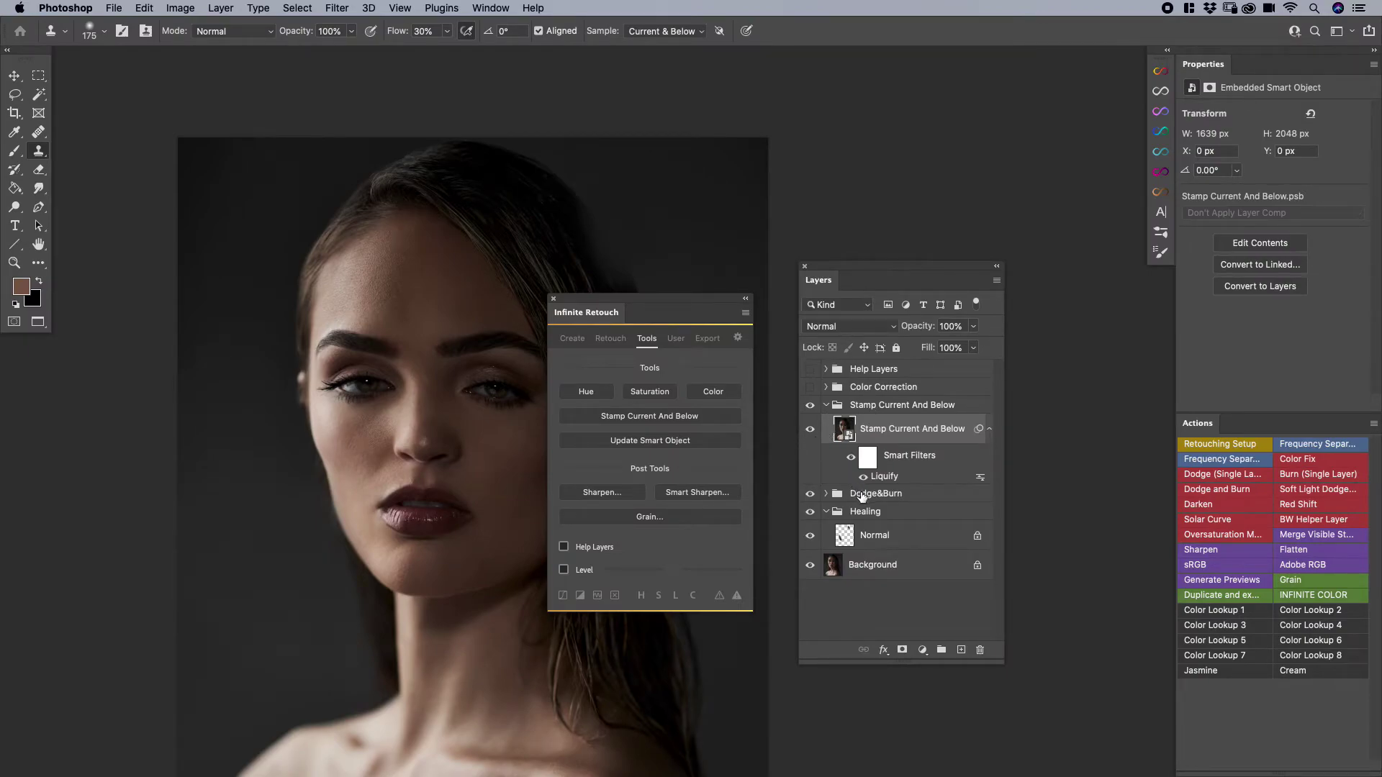
- Toggle the liquified stamp to compare, and select the Normal layer in the Healing group
click(811, 429)
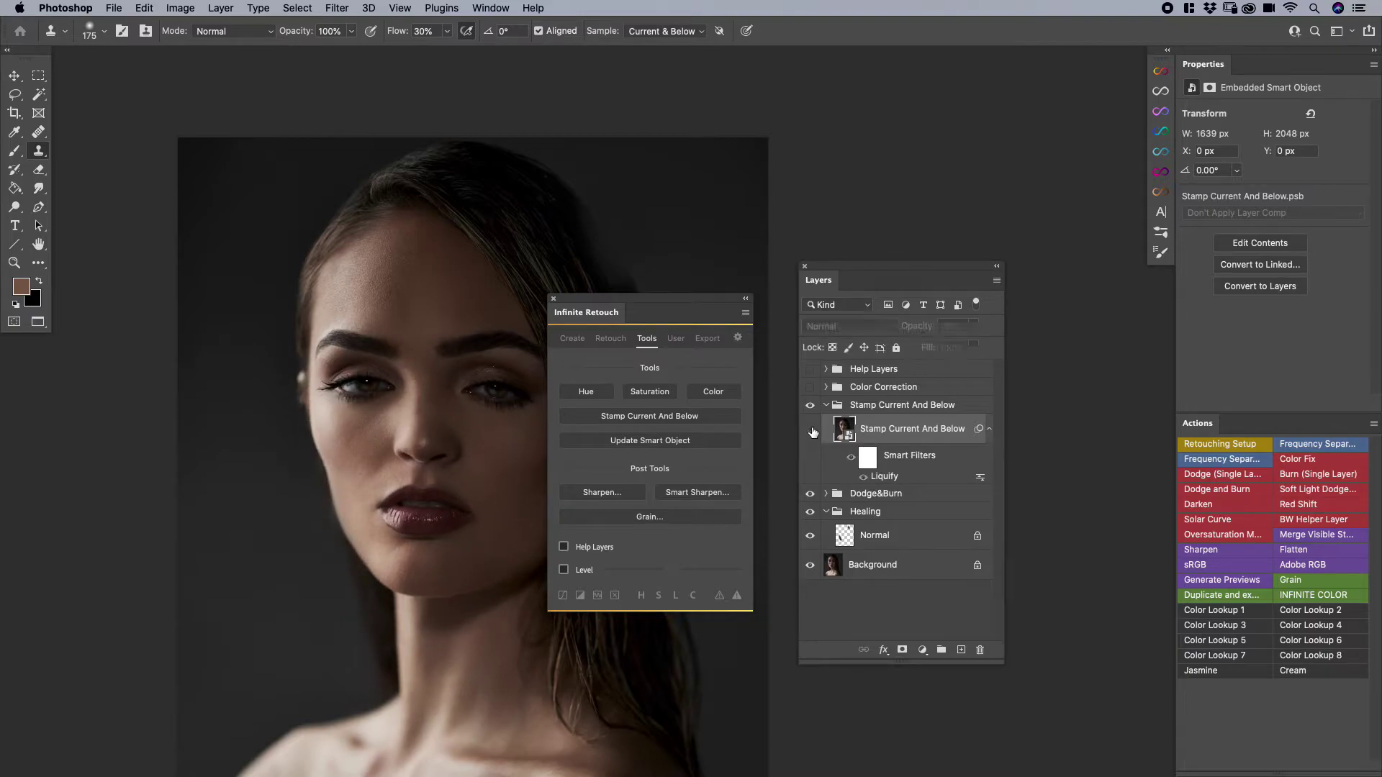
click(811, 430)
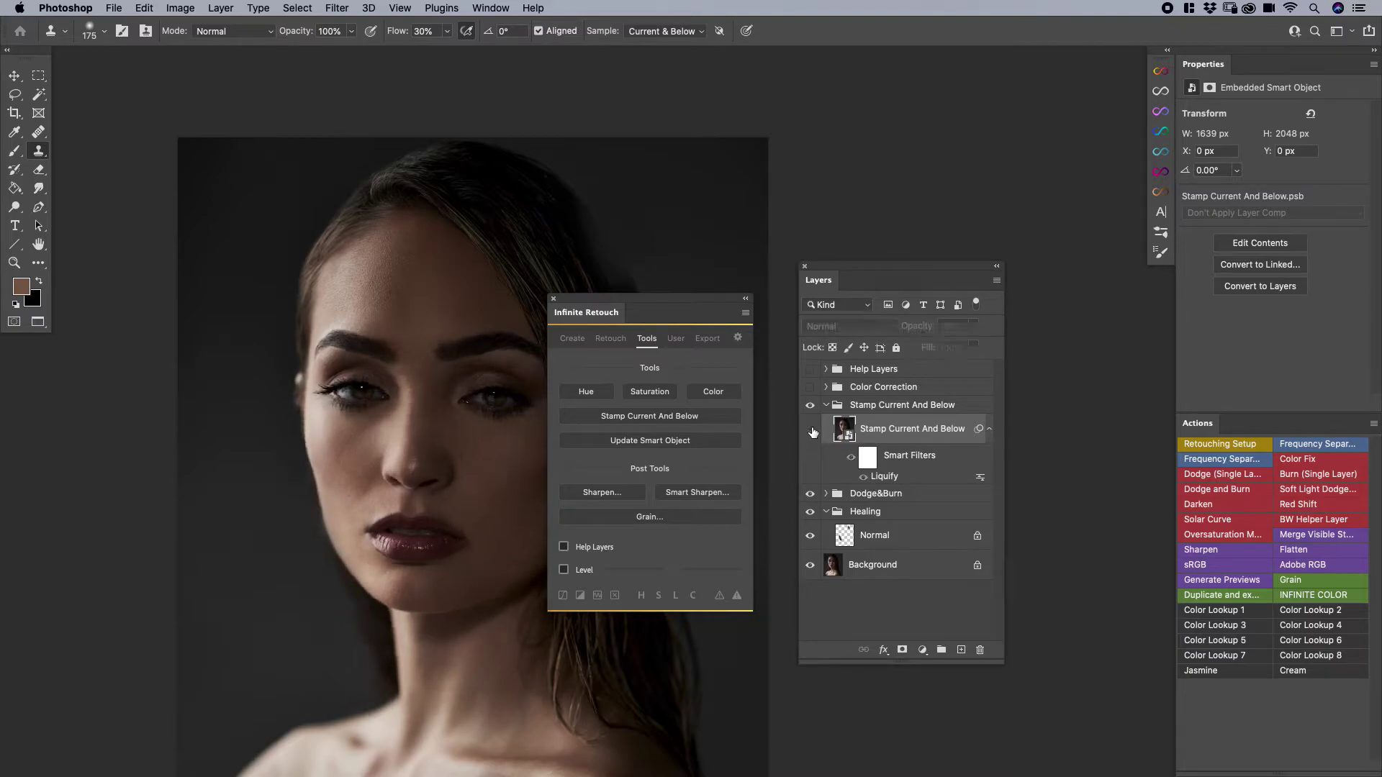
click(857, 543)
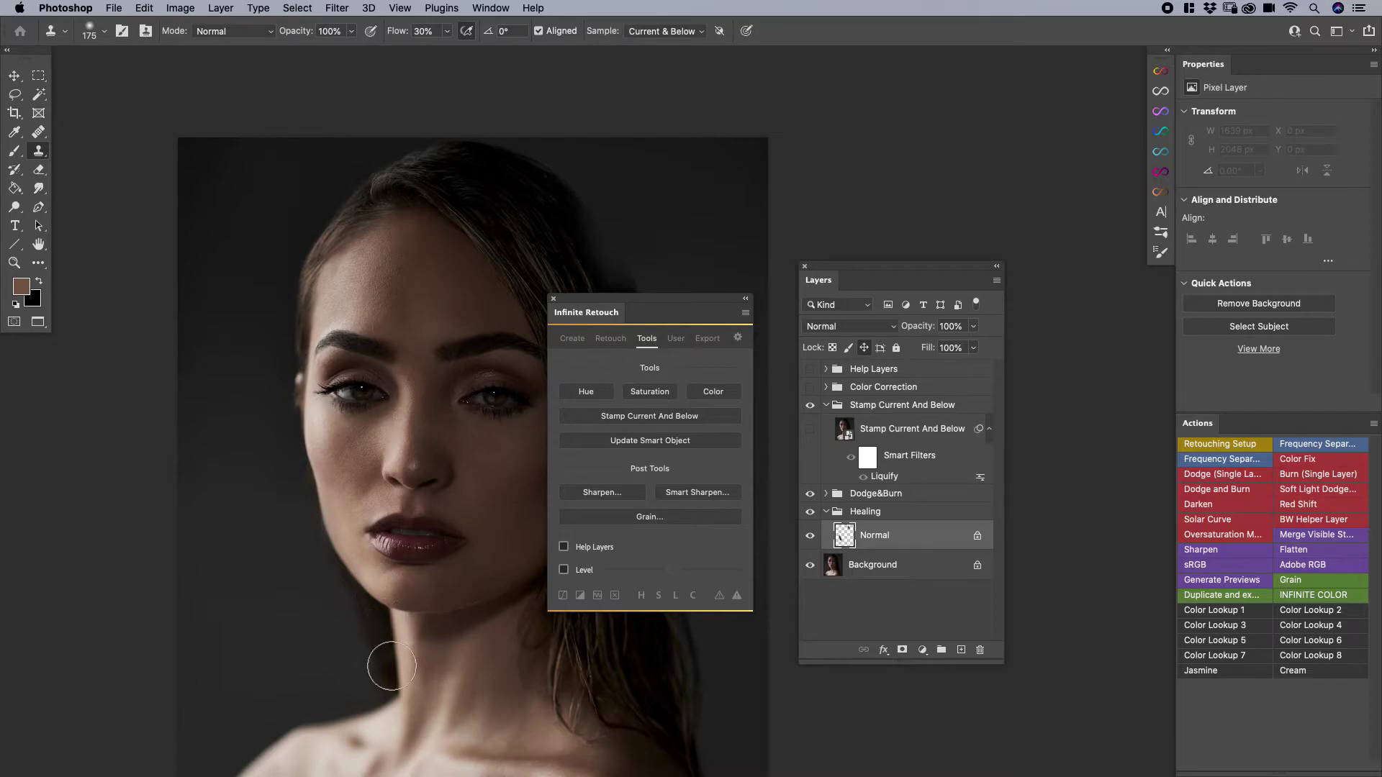
click(811, 430)
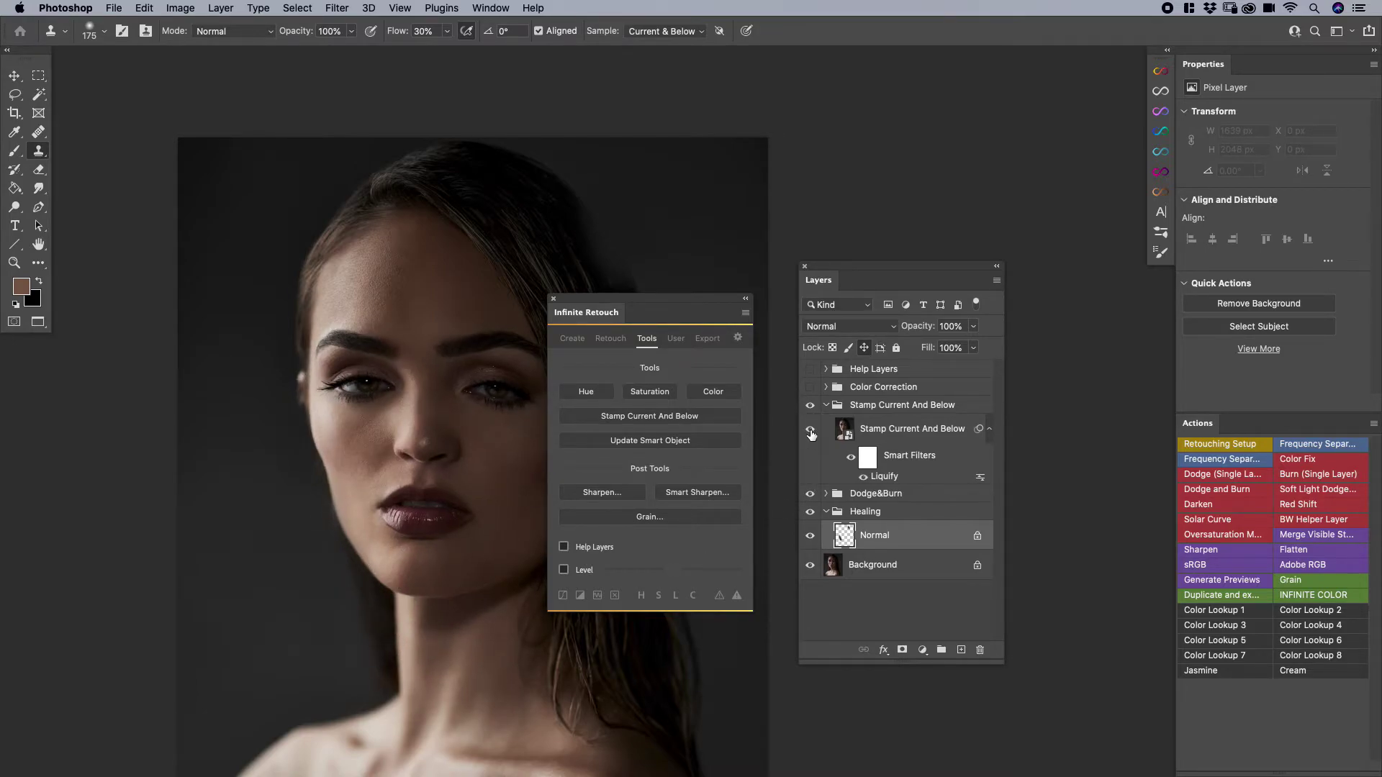
click(811, 430)
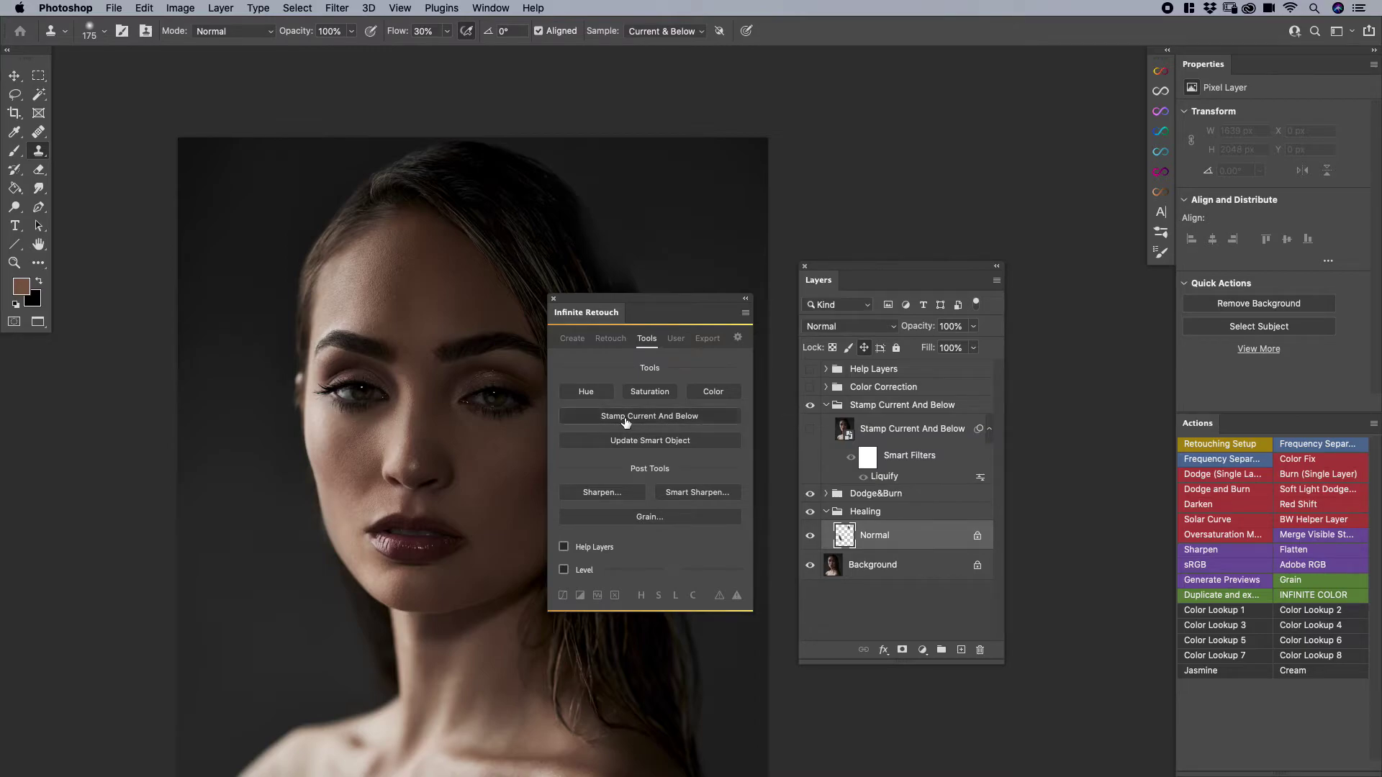
click(806, 432)
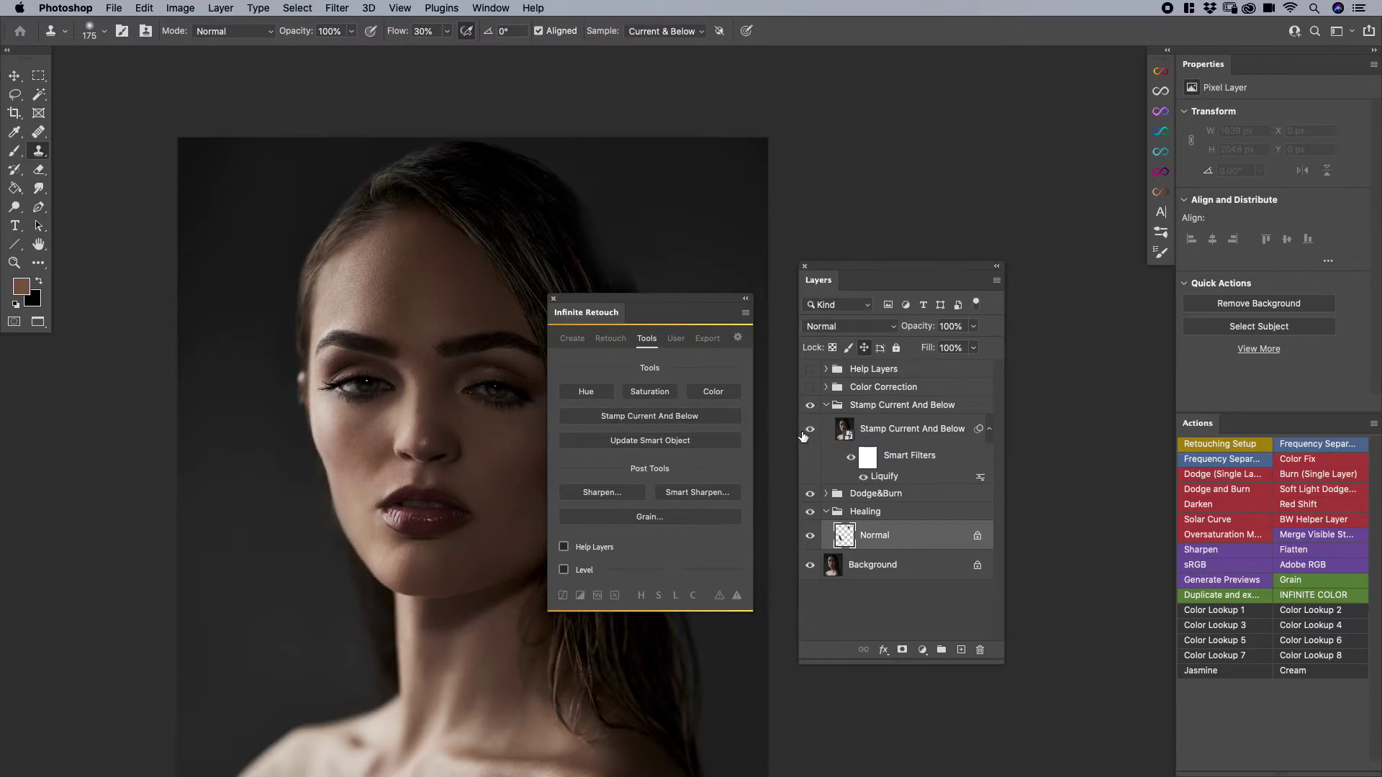
- With the stamp hidden, clone smoother skin over the nose using a 150 brush, then reshow the stamp
click(808, 432)
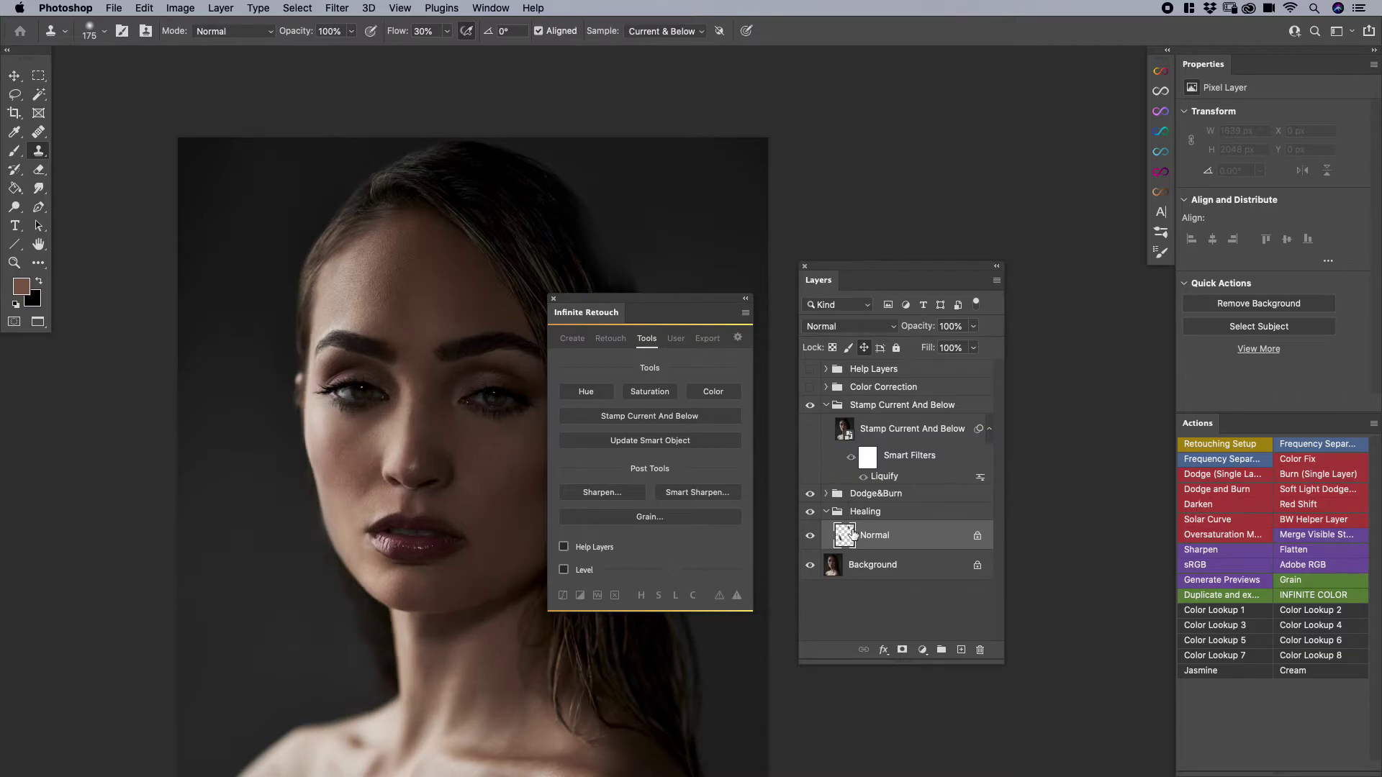
key(bracketleft)
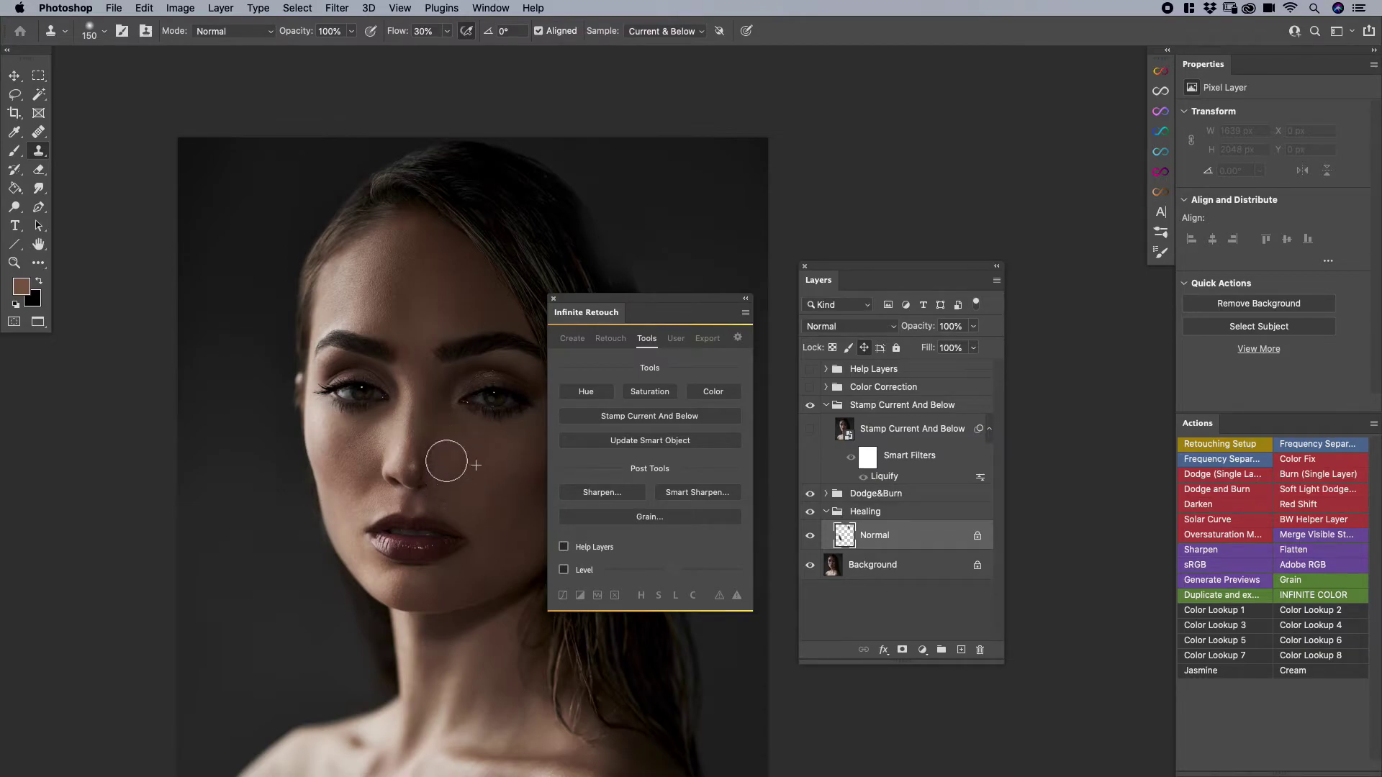
alt+click(360, 469)
drag(400, 464, 392, 457)
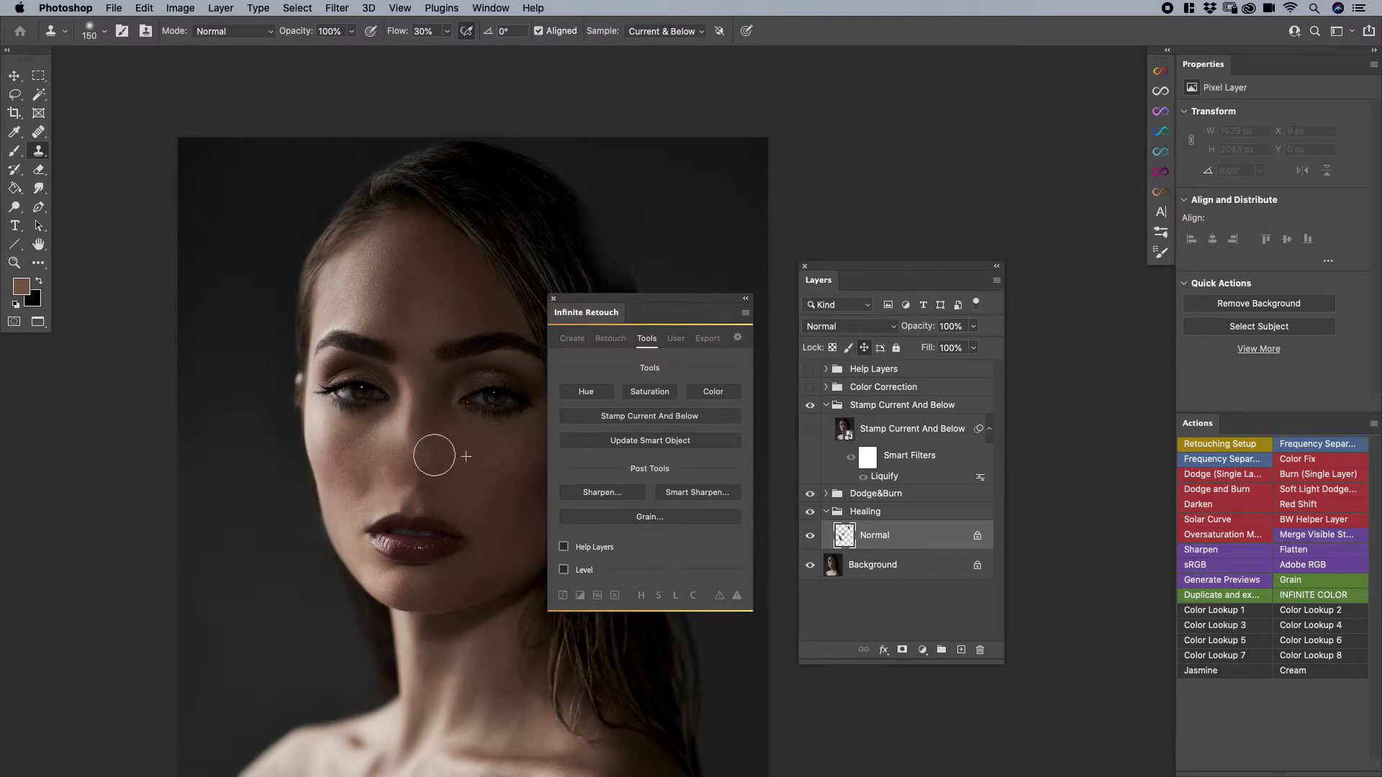
click(810, 429)
- Update the stamp smart object with the nose retouch and toggle it to compare
click(868, 430)
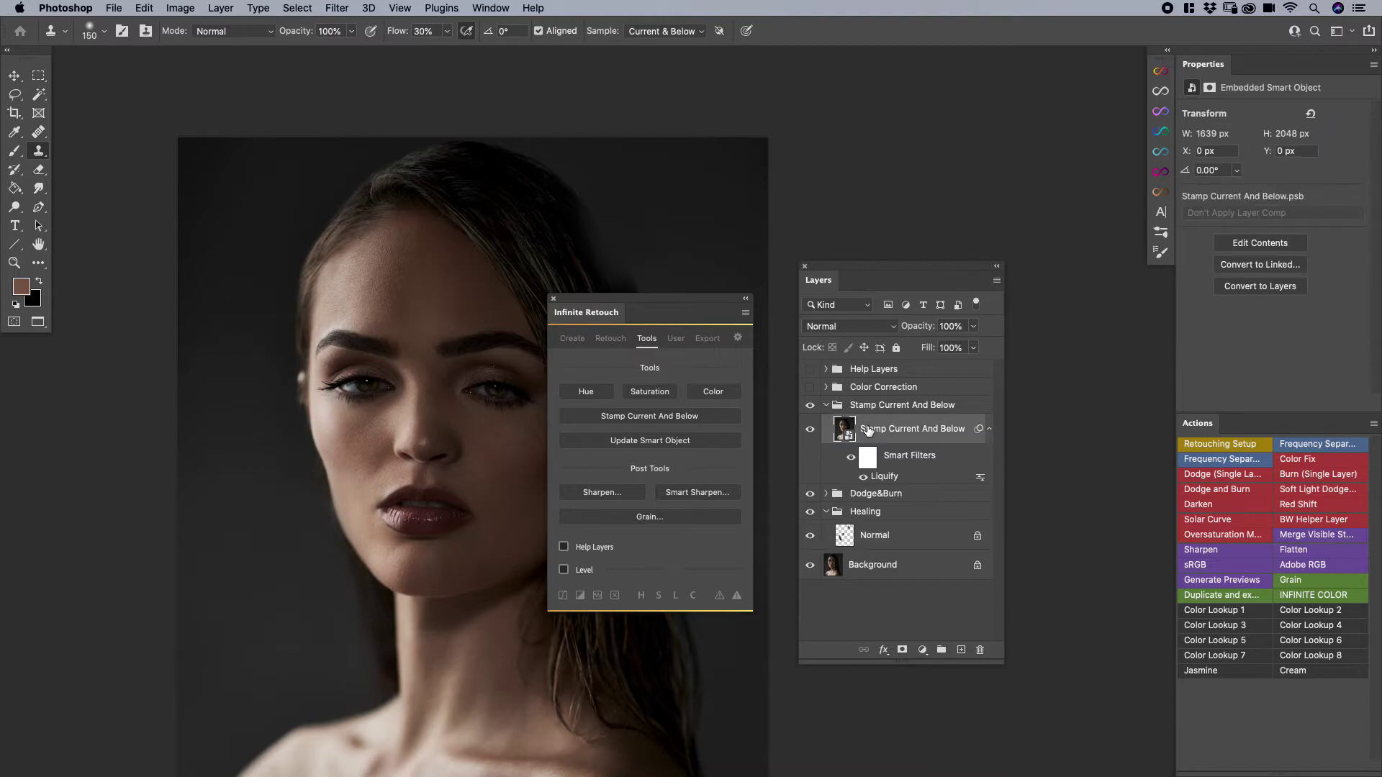
click(647, 441)
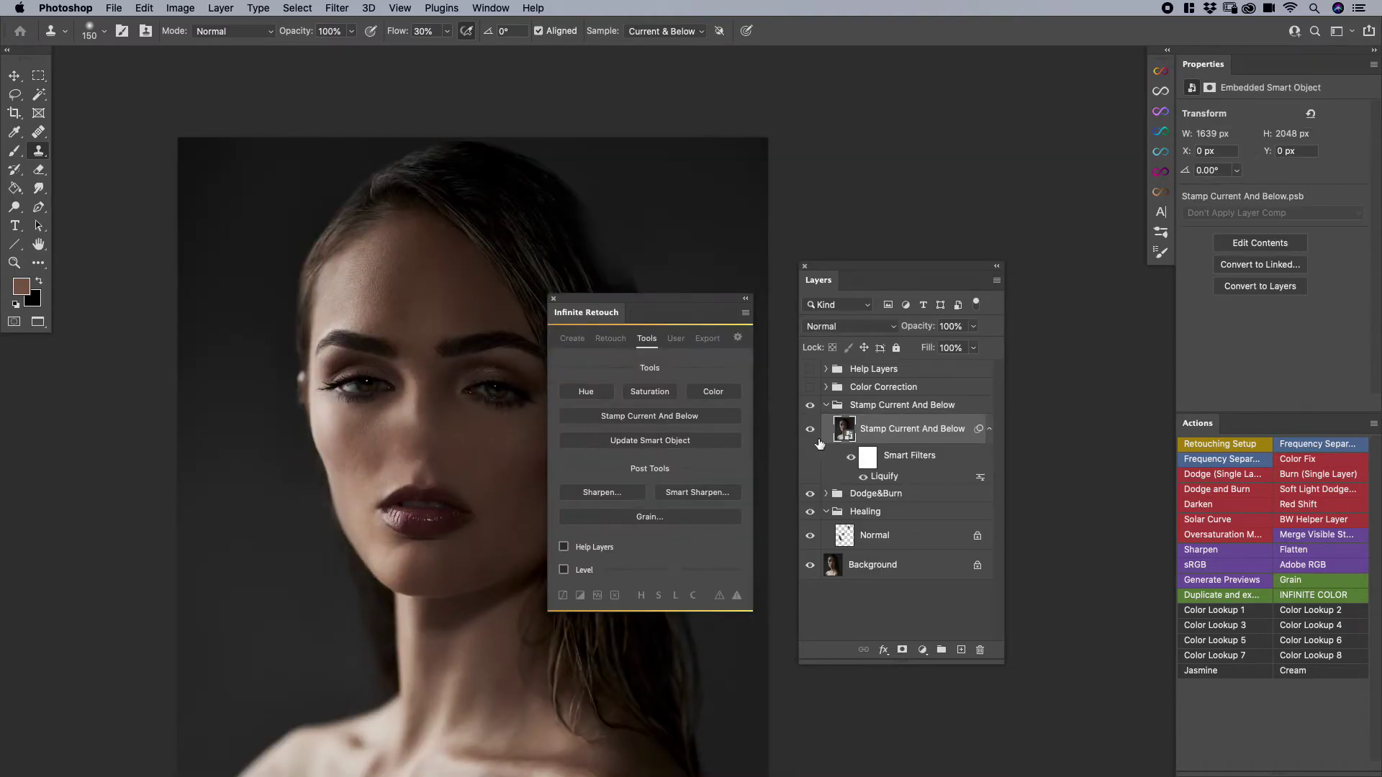
click(811, 430)
click(811, 431)
click(812, 431)
click(812, 431)
click(812, 432)
click(812, 431)
- Compare the updated face once more, then delete the Stamp Current And Below group
click(811, 431)
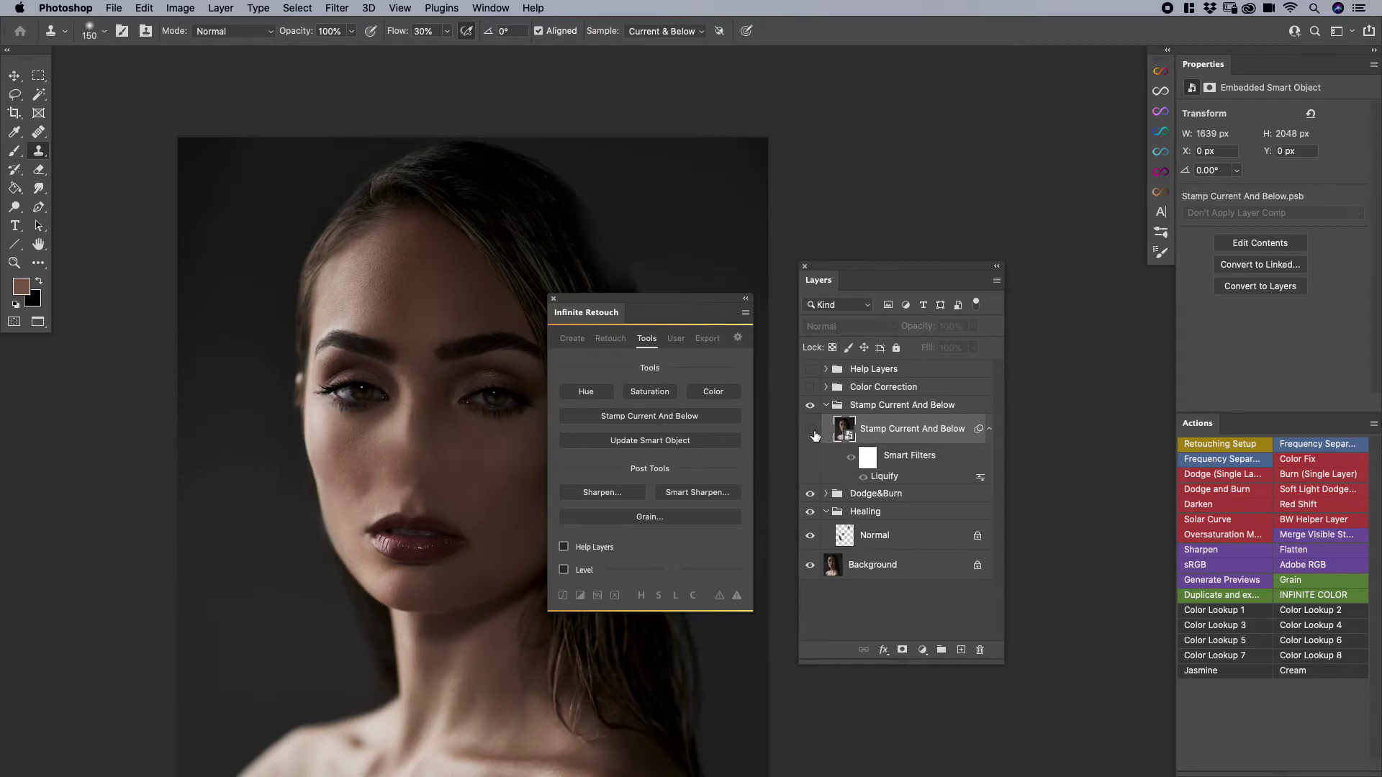
click(812, 432)
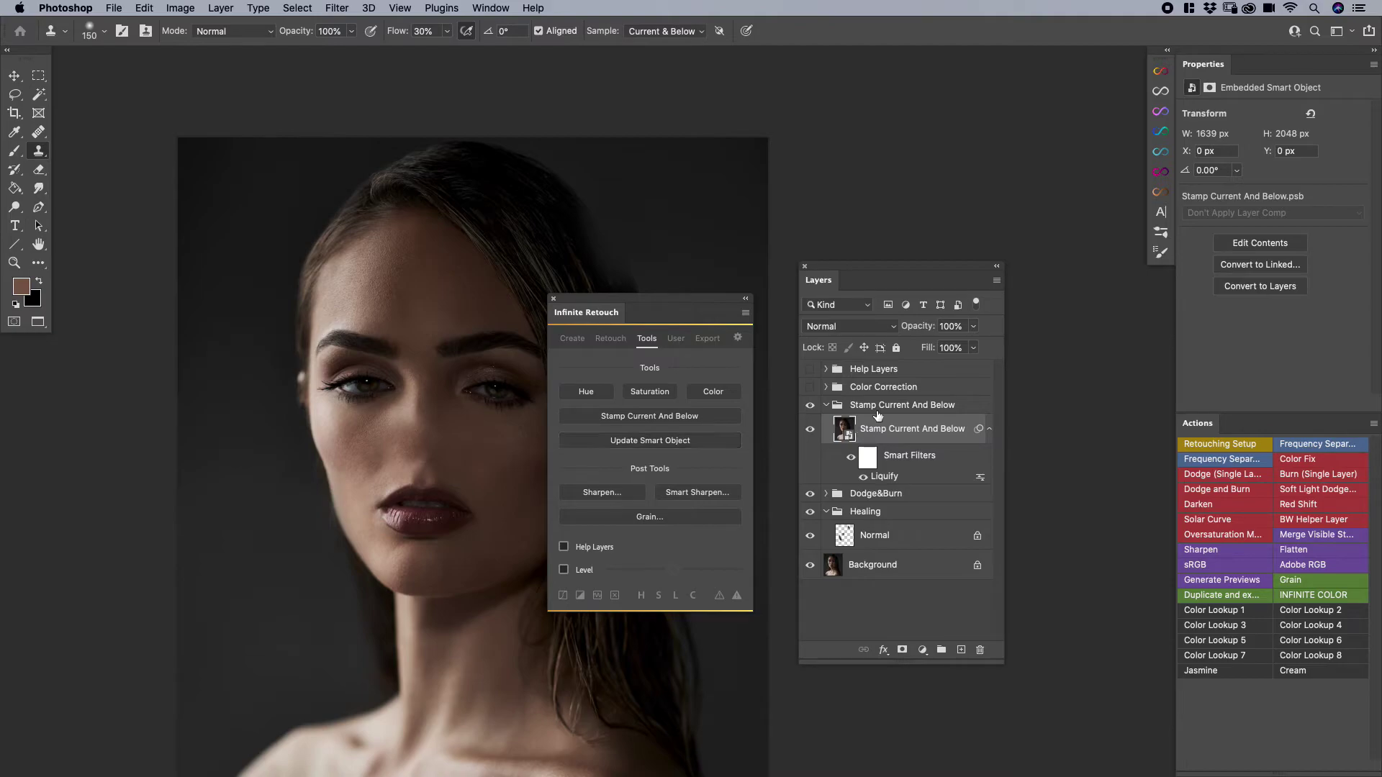
mouse_move(877, 414)
mouse_down()
mouse_move(910, 590)
mouse_move(982, 650)
mouse_up()
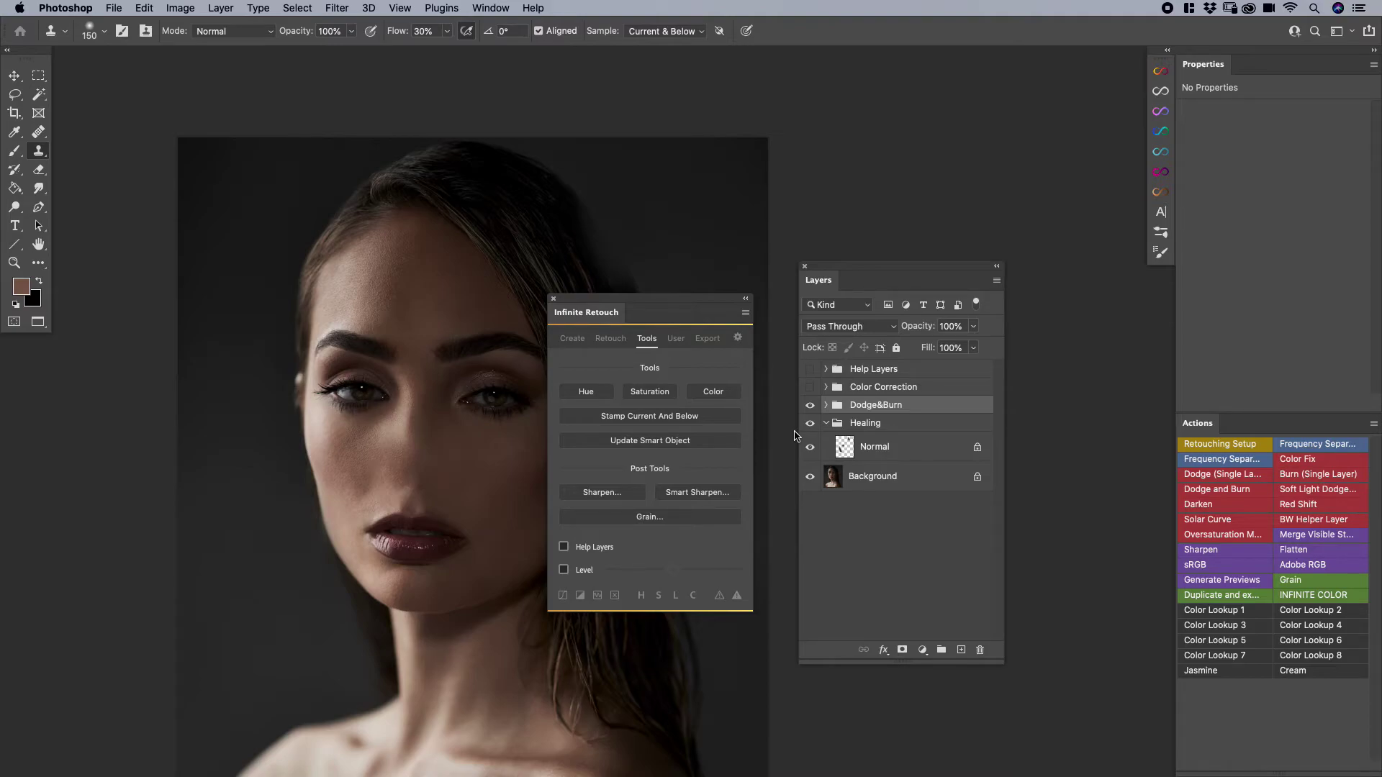
- Enable Auto create Smart Object in the stamp options and create a new grouped smart-object stamp
click(644, 417)
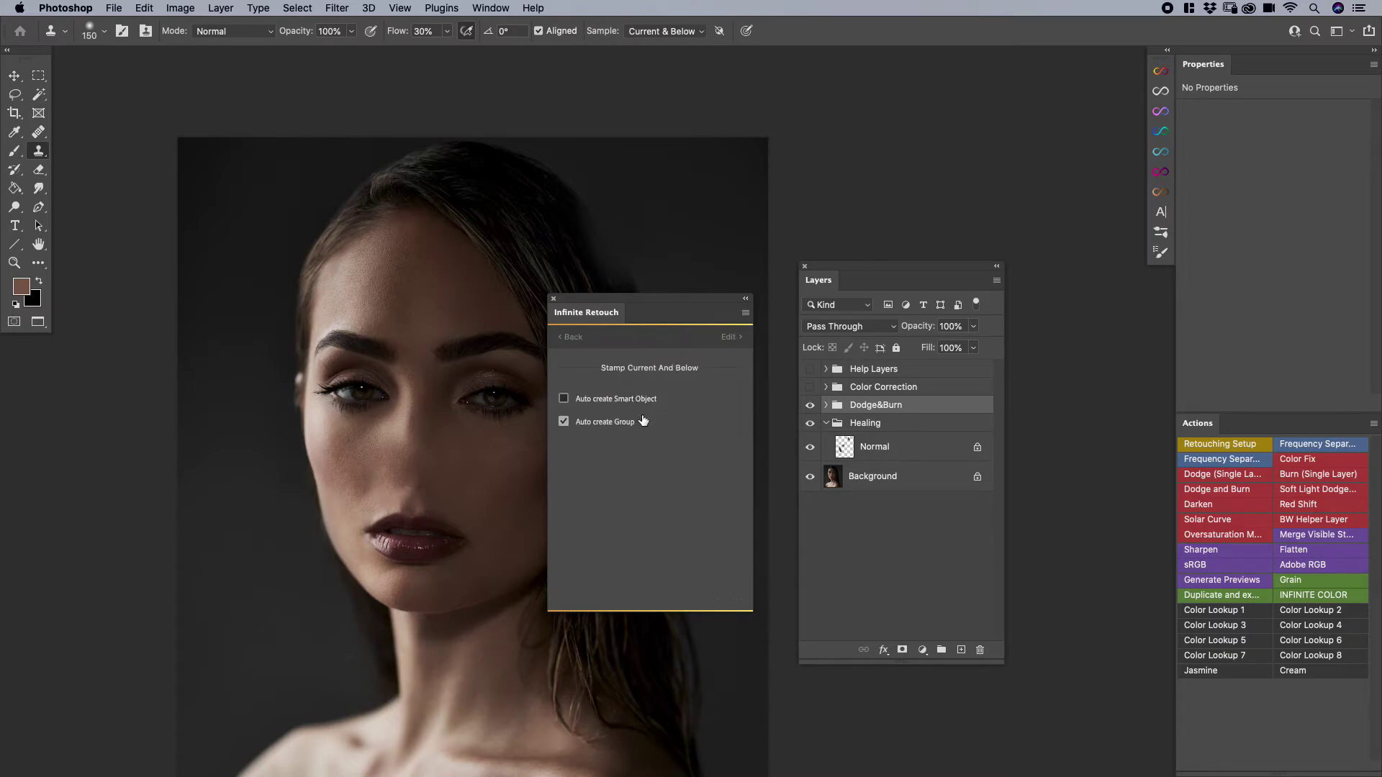
click(564, 401)
click(571, 337)
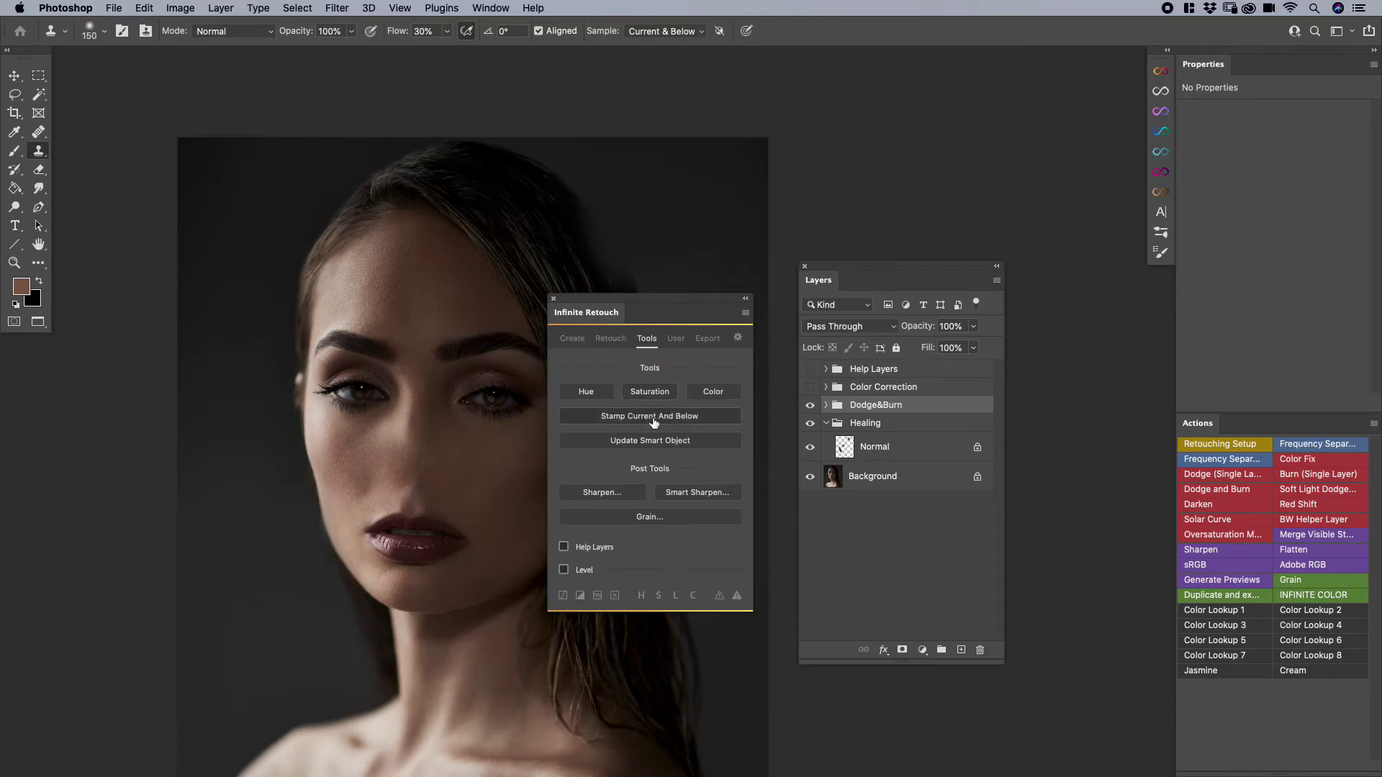
click(655, 414)
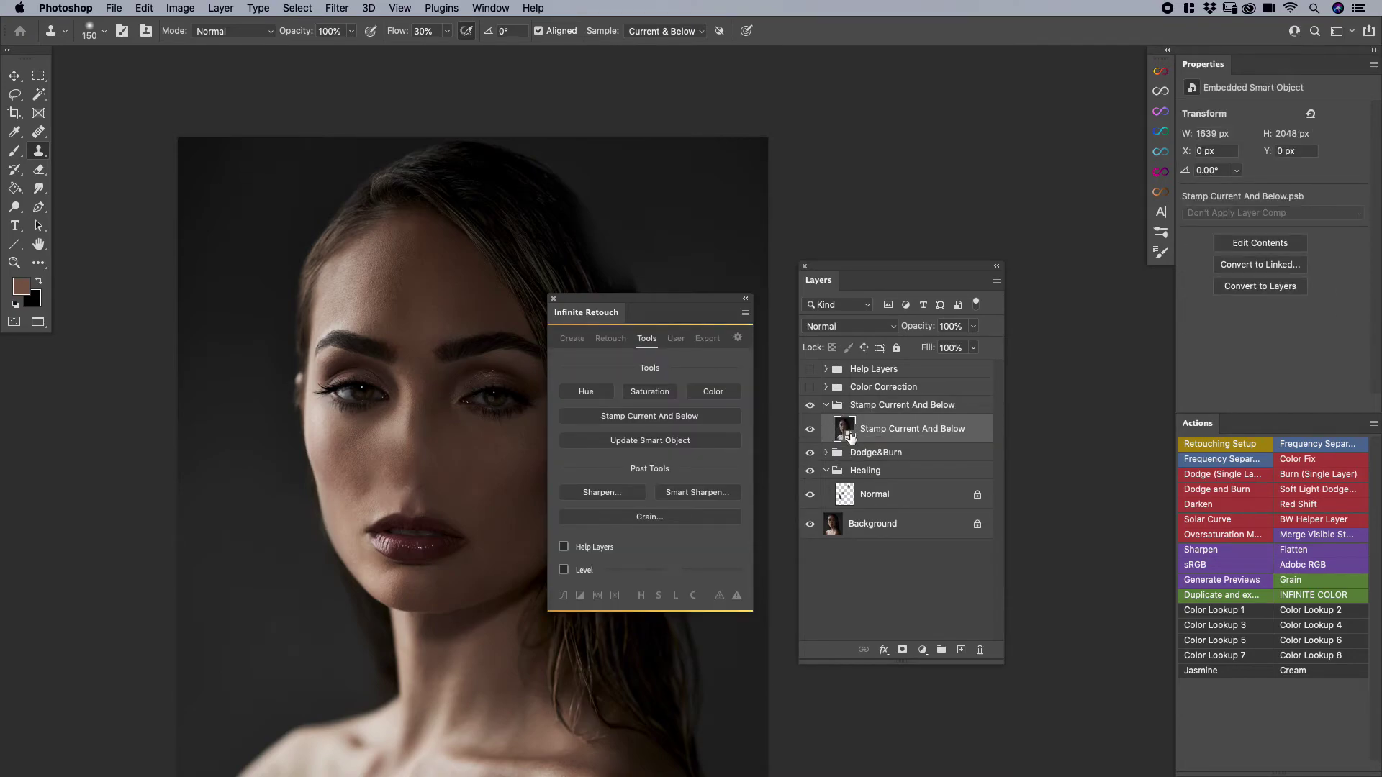
- Untick Auto create Group in the Stamp Current And Below options
right_click(656, 418)
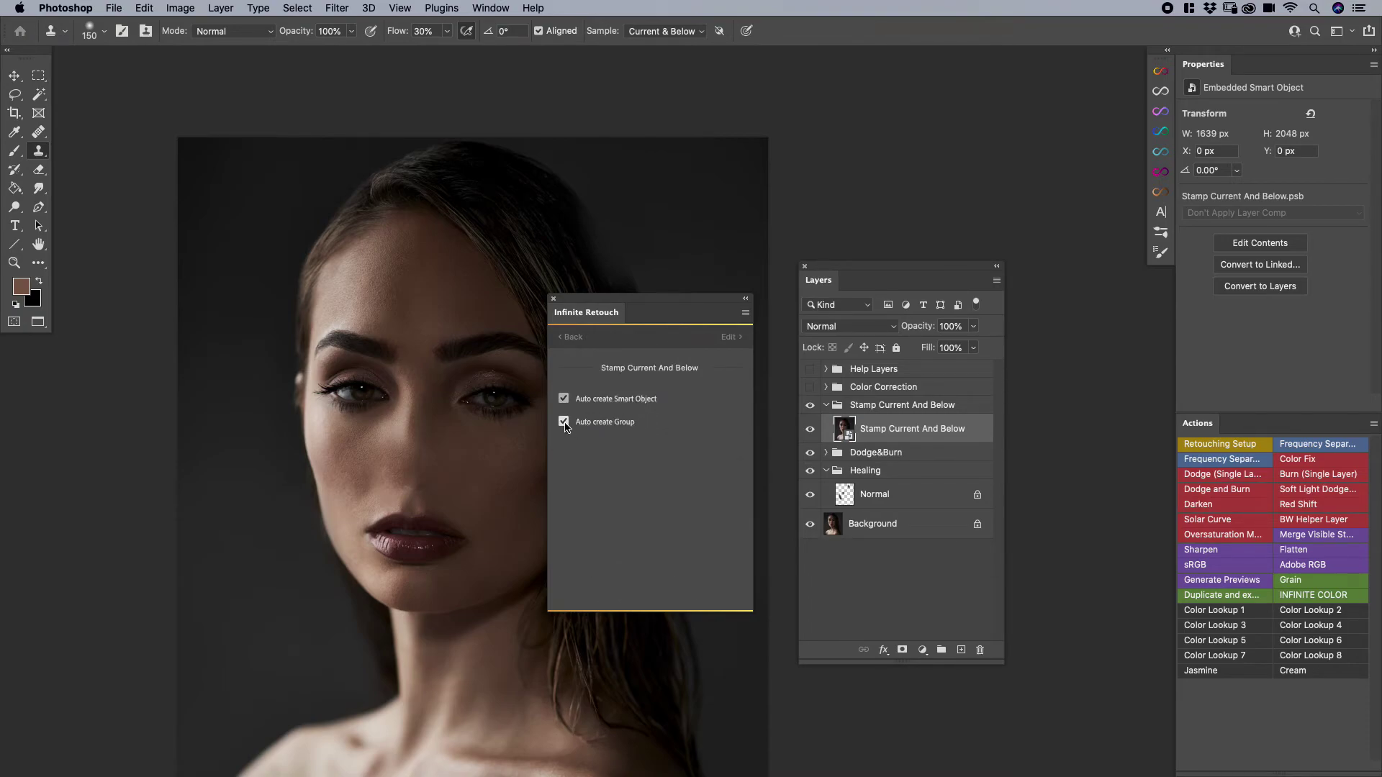
click(566, 339)
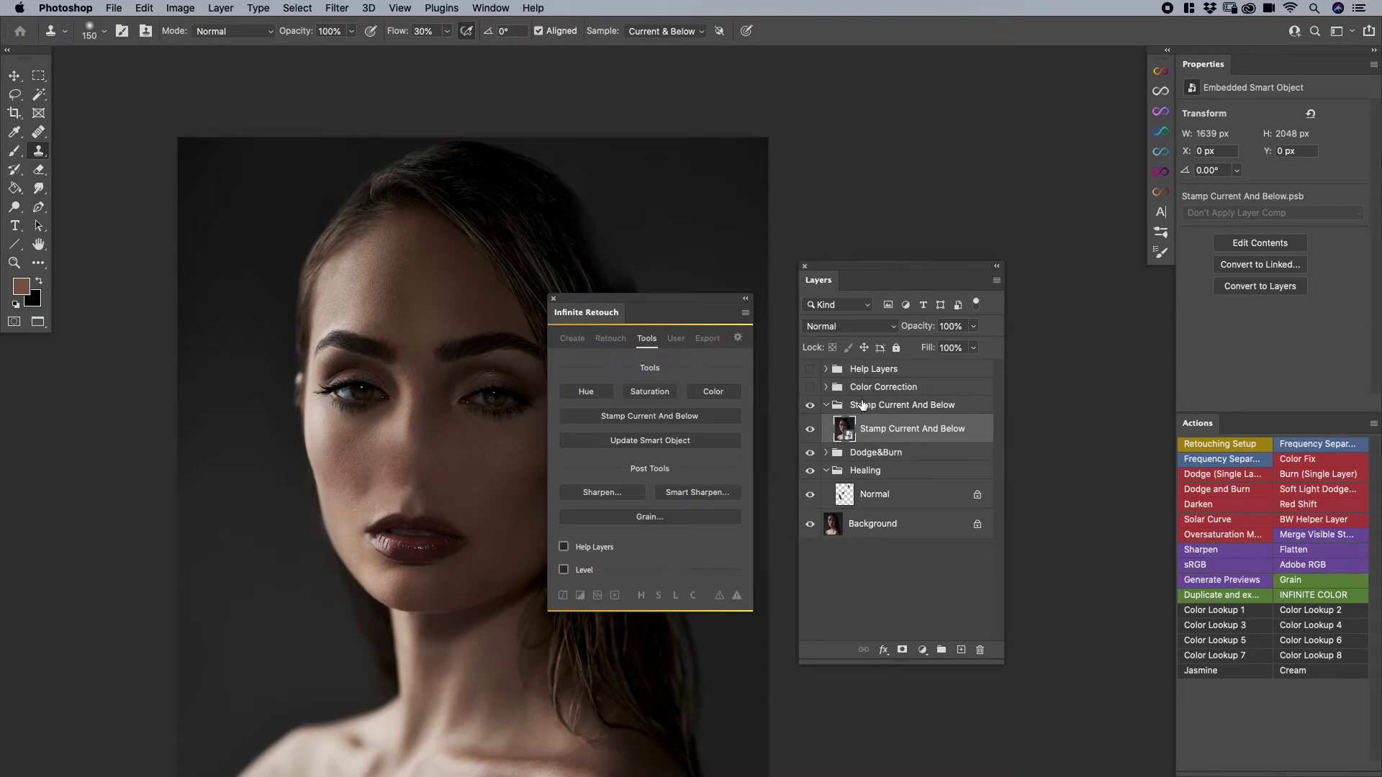
click(920, 406)
- Replace the grouped stamp with a new ungrouped Stamp Current And Below smart object
drag(910, 407, 979, 650)
click(638, 417)
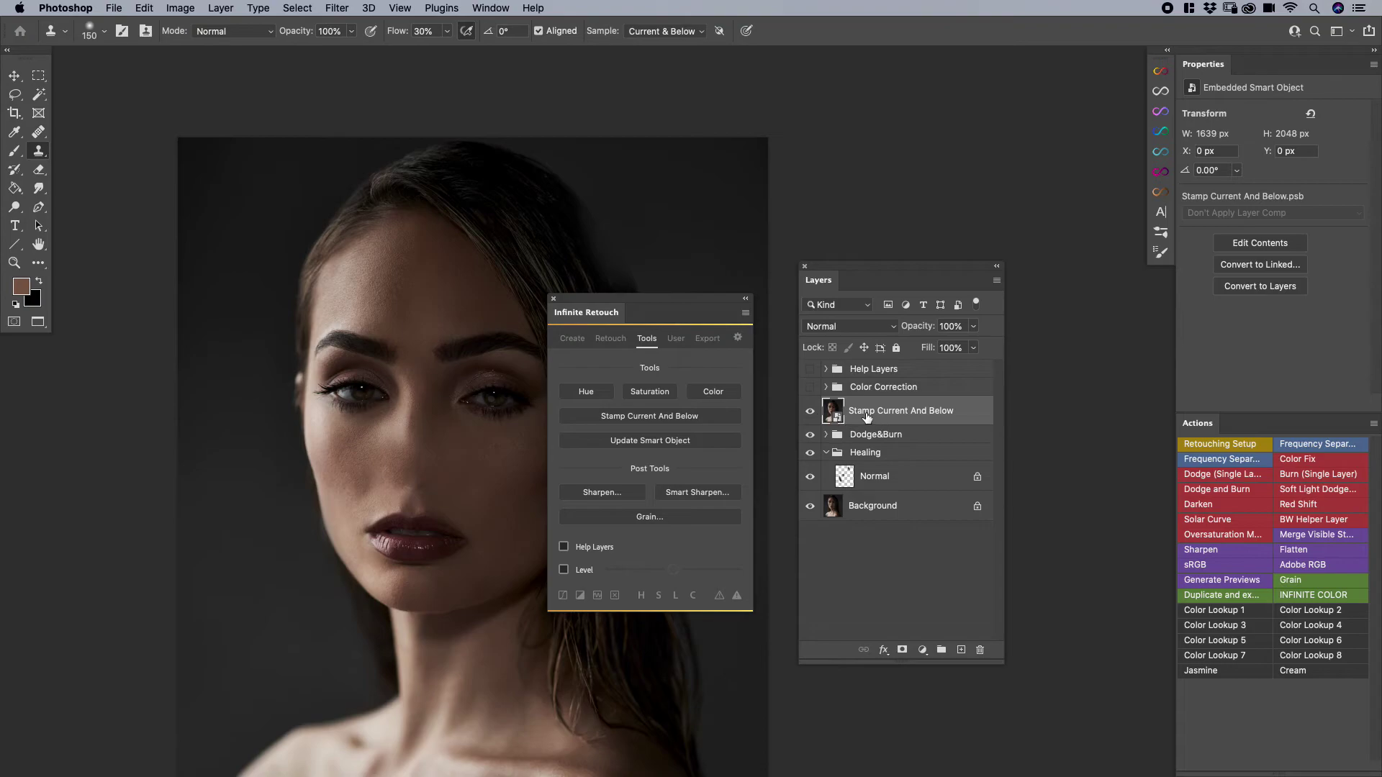
click(663, 419)
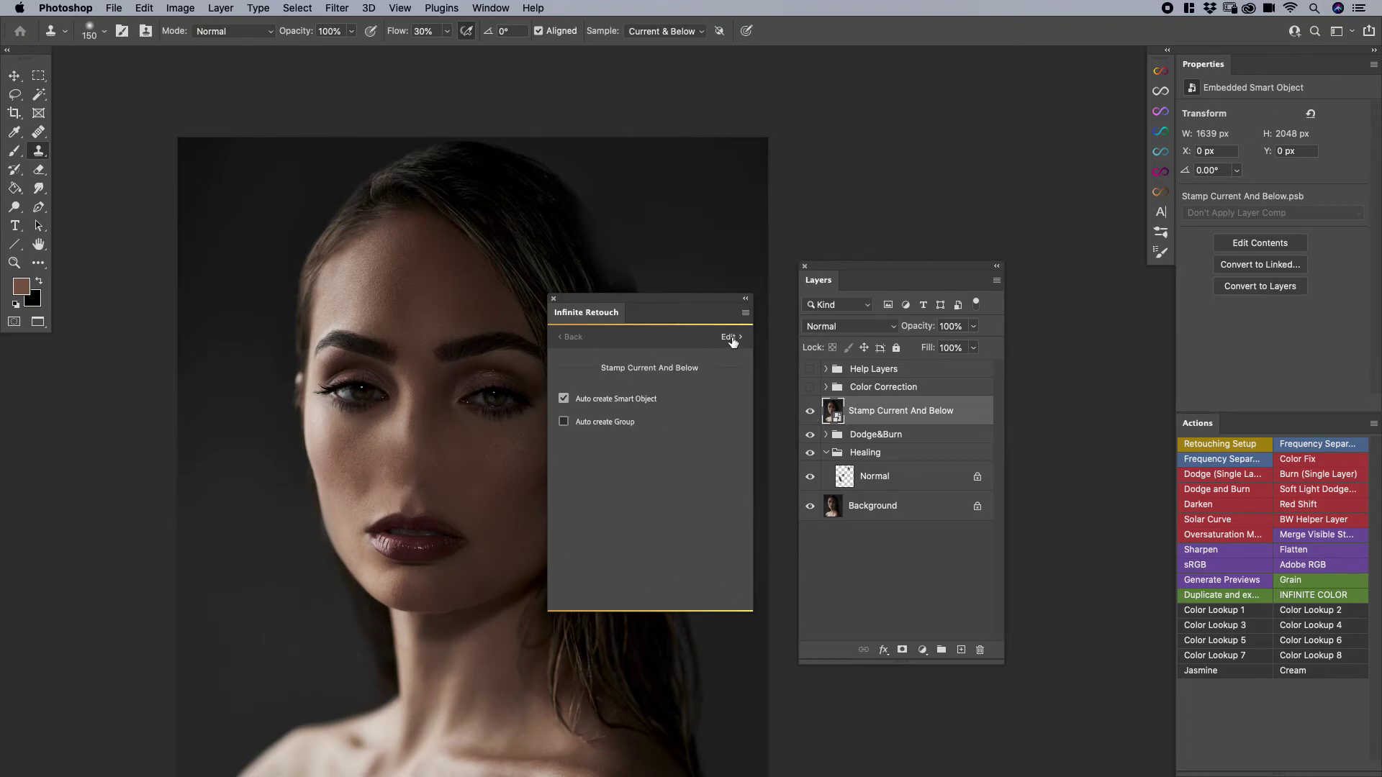
- Change the stamp button's name to STAMP in the Edit form, then go back to the Tools page
click(733, 339)
click(643, 411)
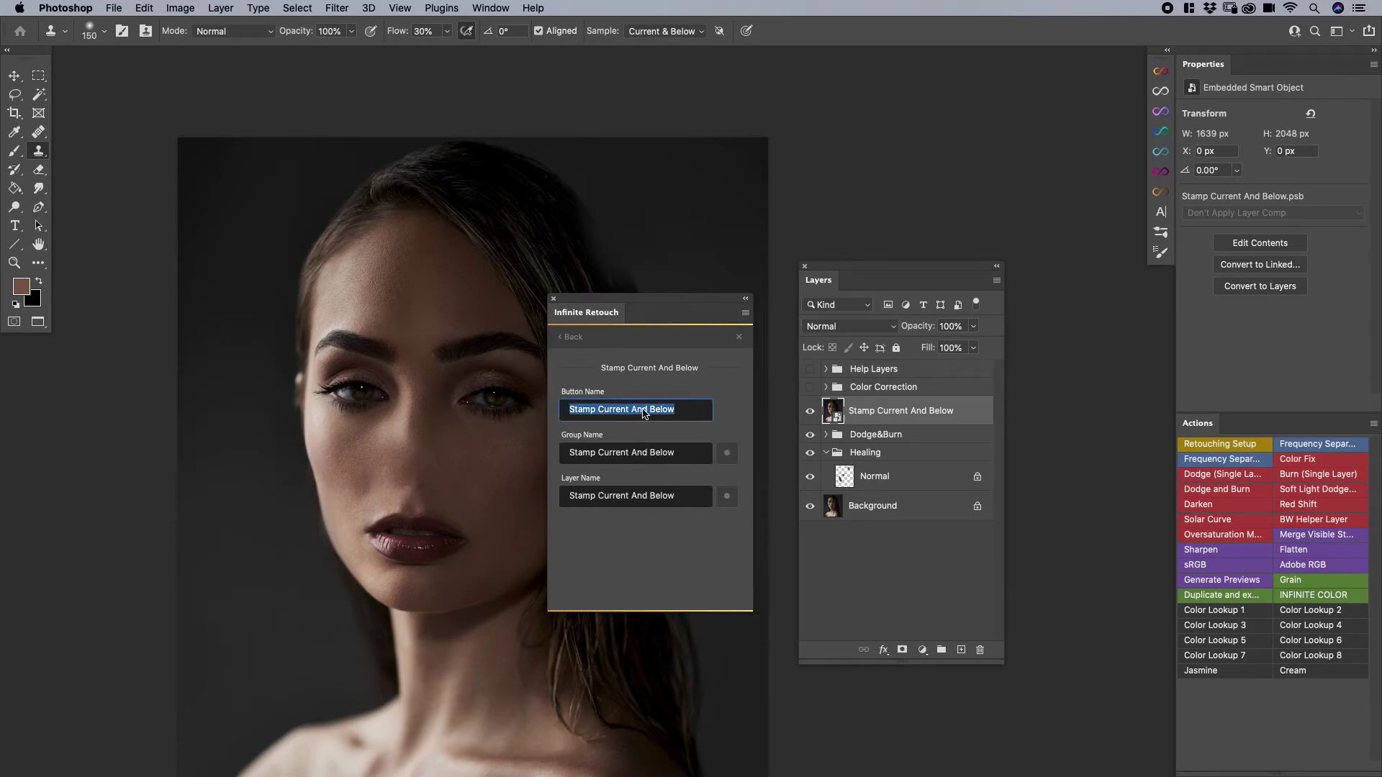
text(S)
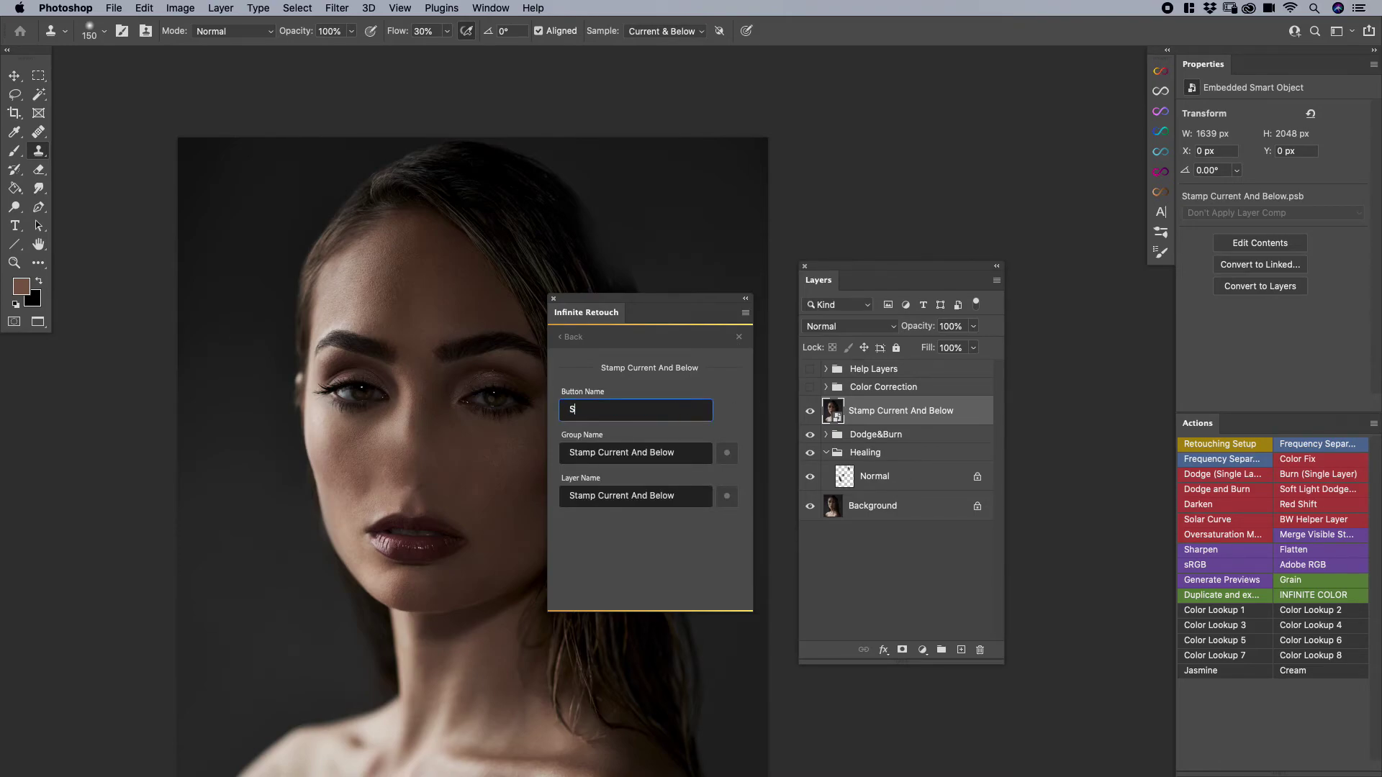
text(TAMP)
key(Return)
click(582, 342)
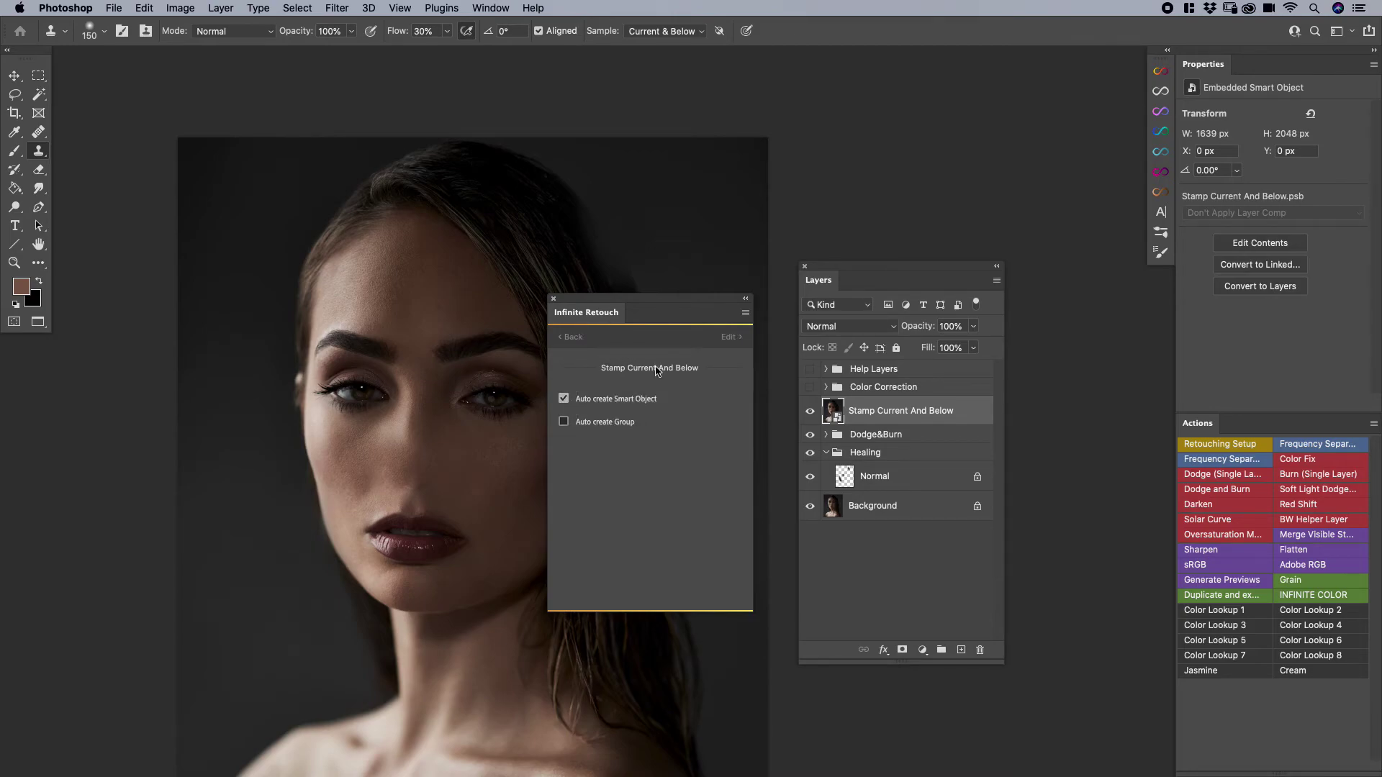
click(576, 342)
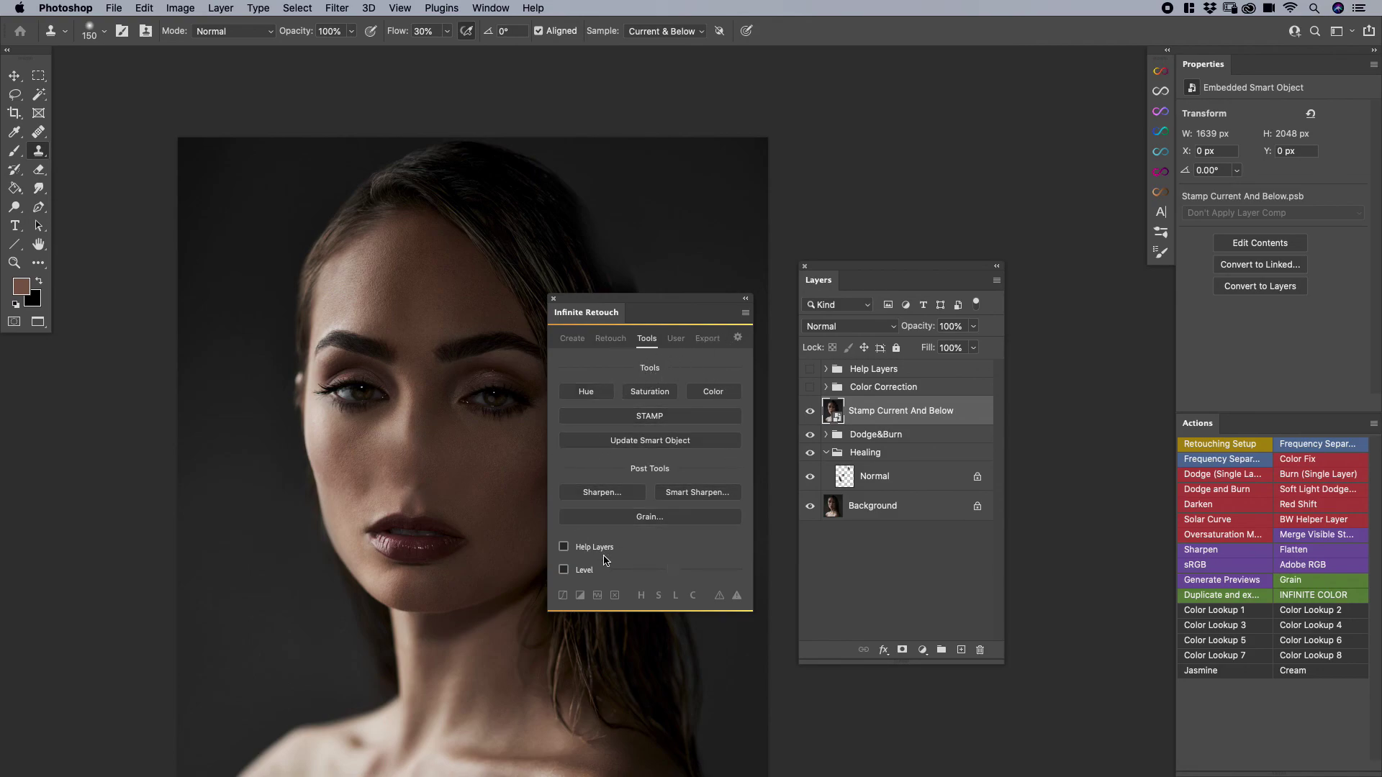
click(739, 339)
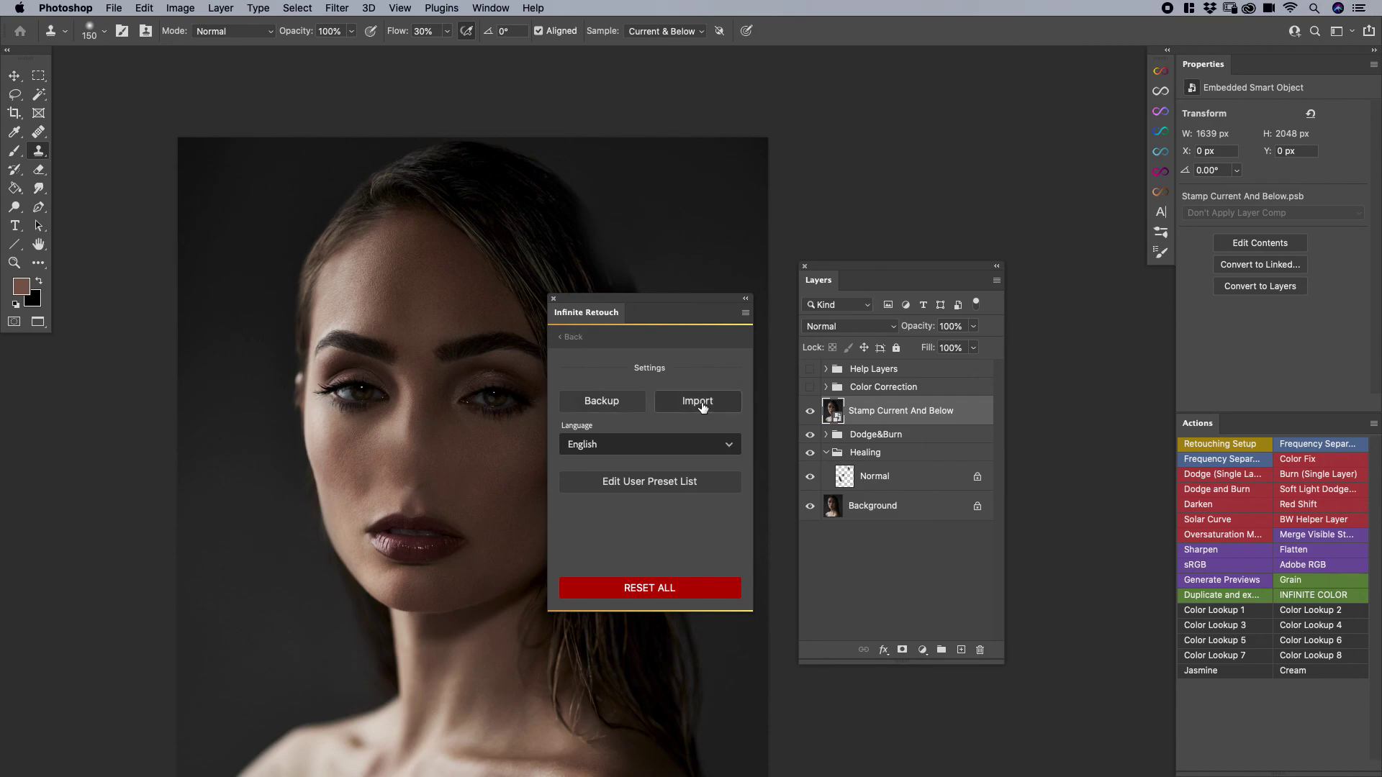
click(573, 337)
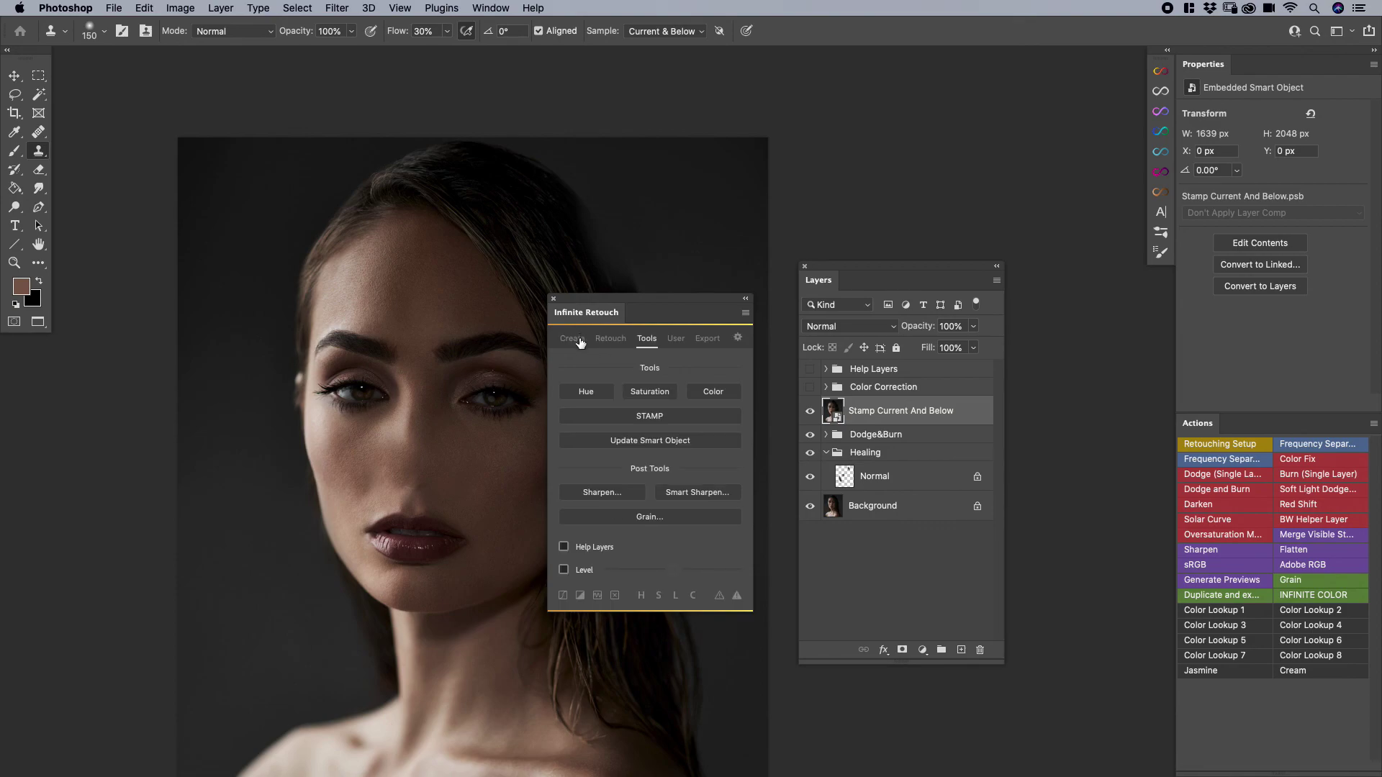